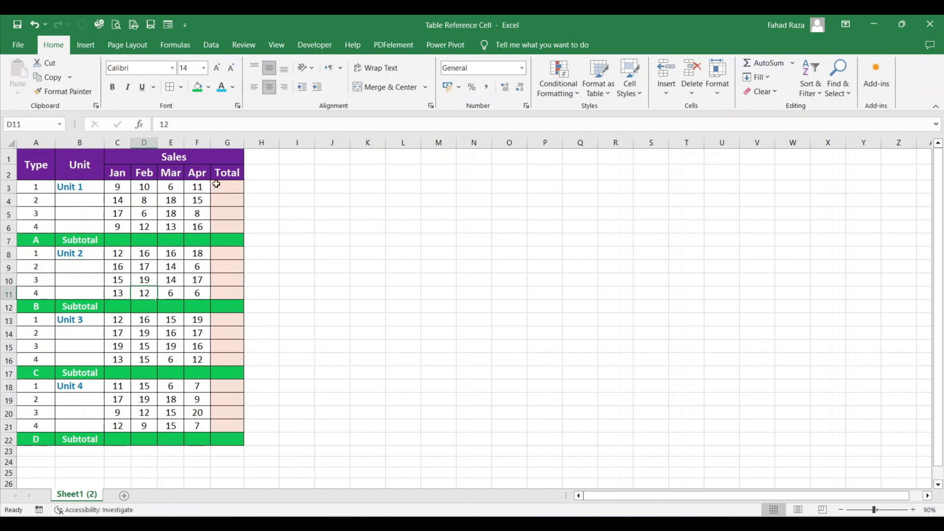
Select only the blank cells in the Unit column B3:B21 using Go To Special
left_click_drag(74, 185, 73, 424)
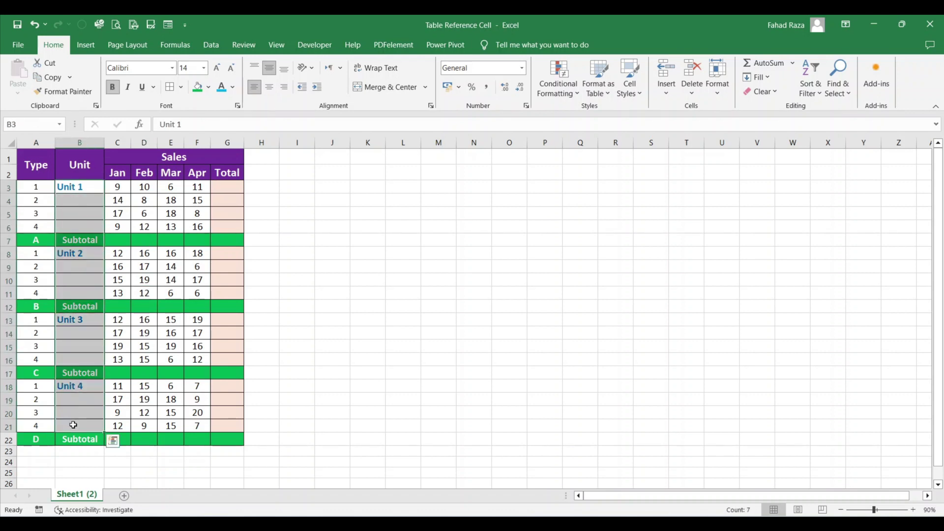
key("ctrl+g")
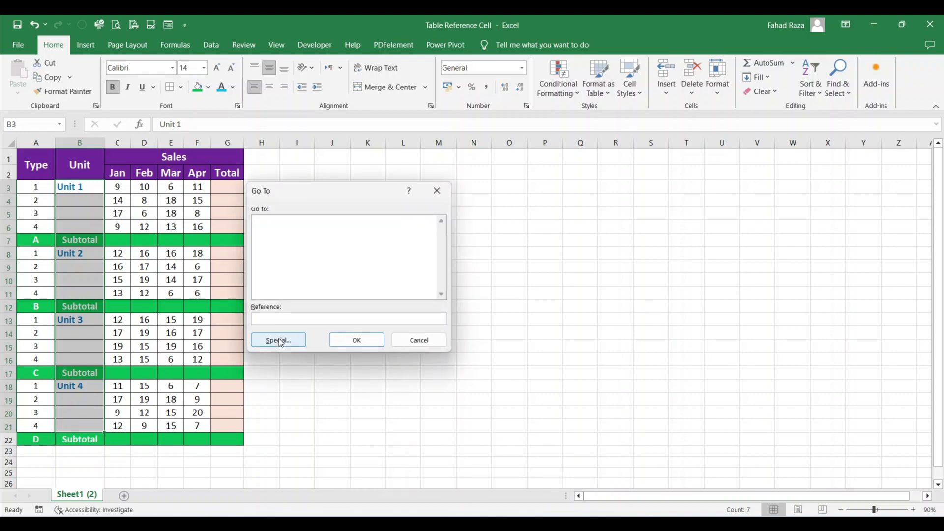
left_click(279, 340)
left_click(288, 289)
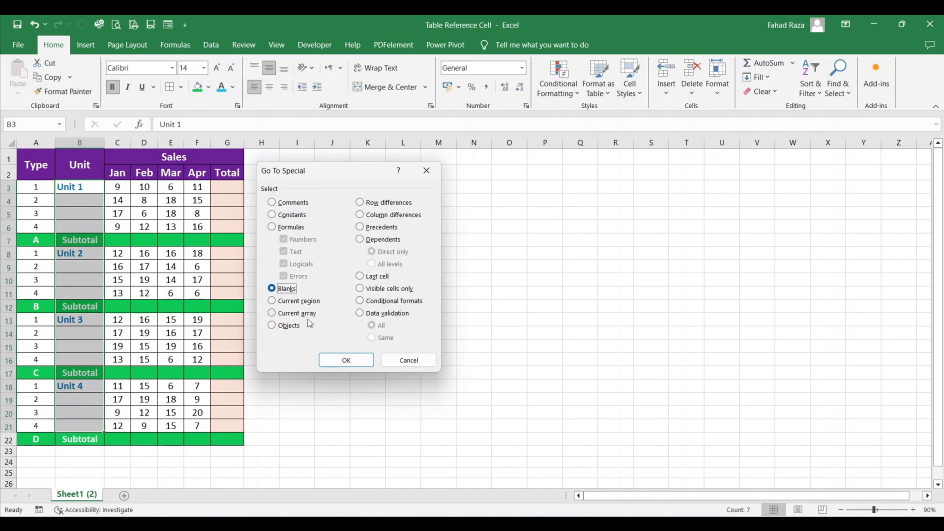
left_click(348, 360)
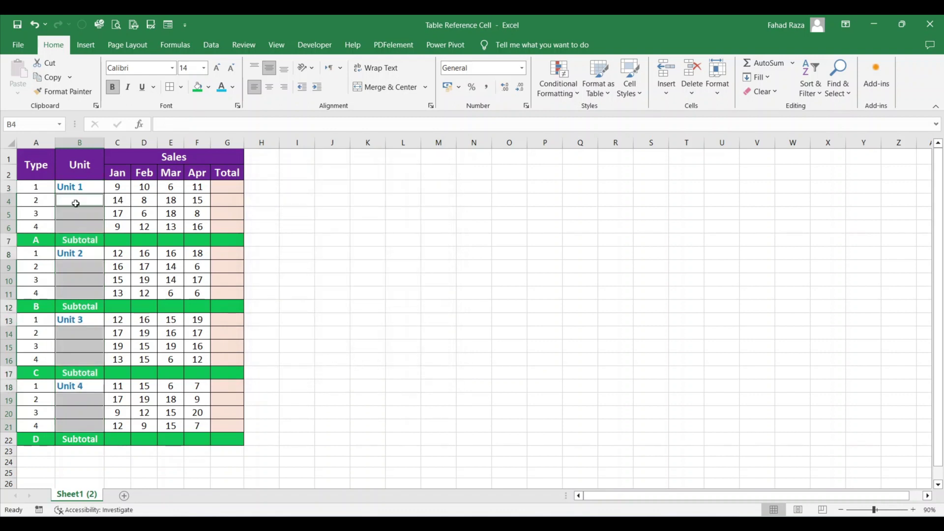
type("=")
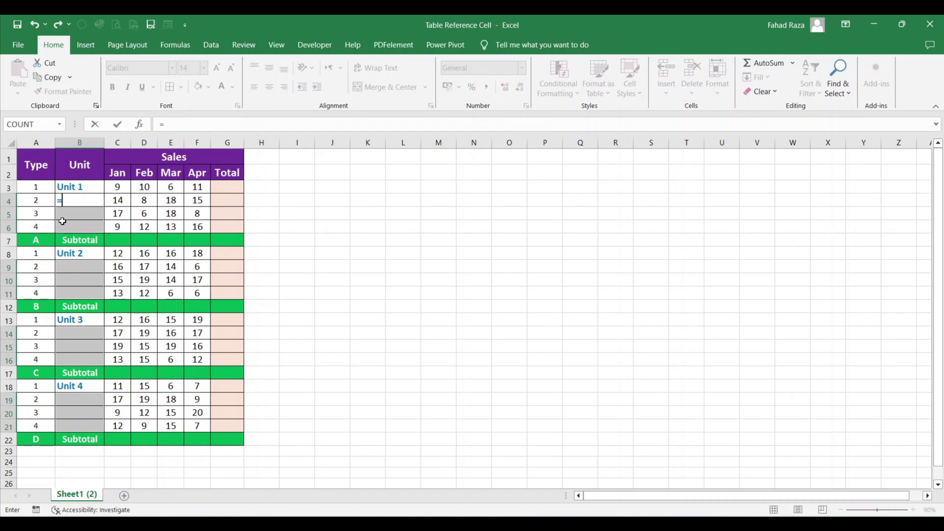
type("b")
Enter =B3 into all the blank Unit cells at once with Ctrl+Enter
key("BackSpace")
type("b")
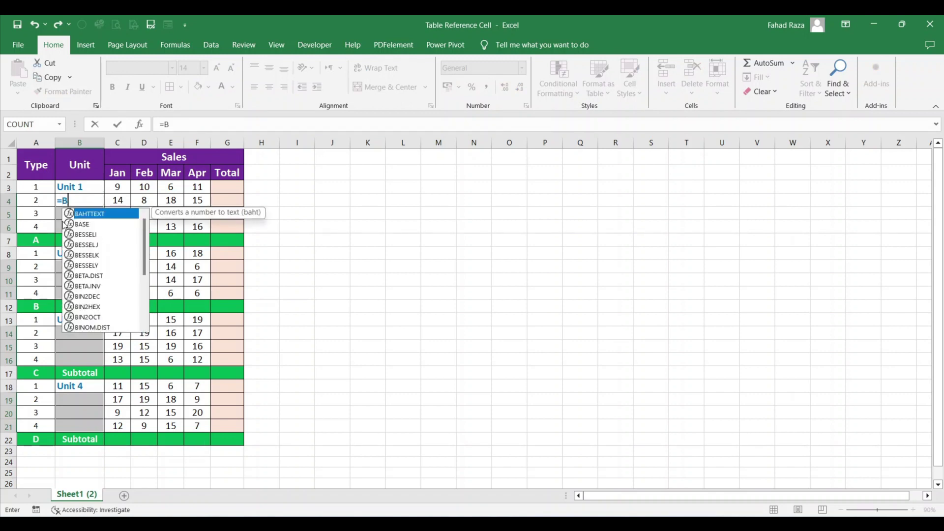
key("BackSpace")
key("Up")
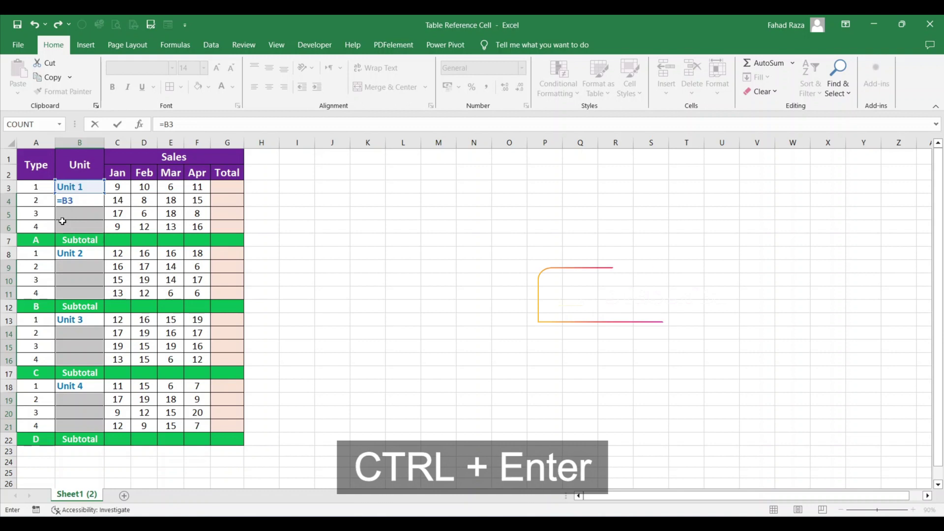
key("ctrl+Return")
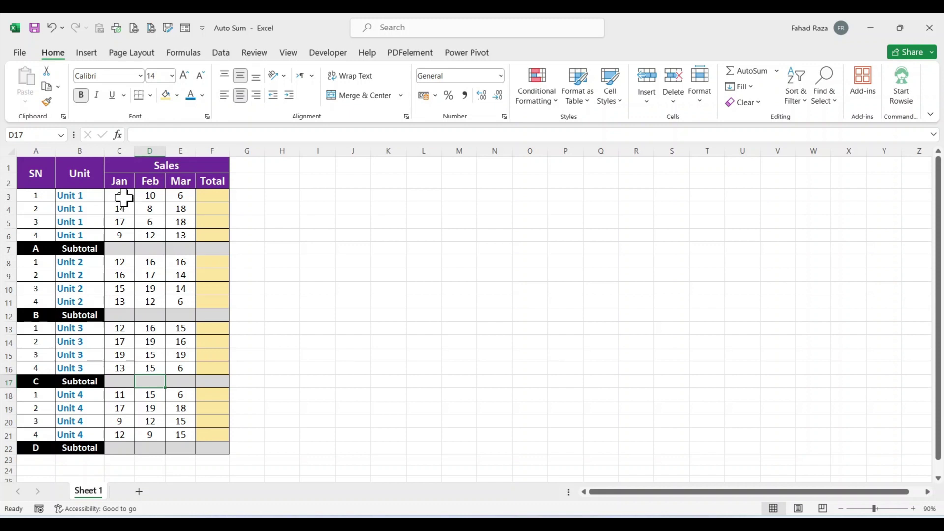
left_click_drag(123, 199, 194, 258)
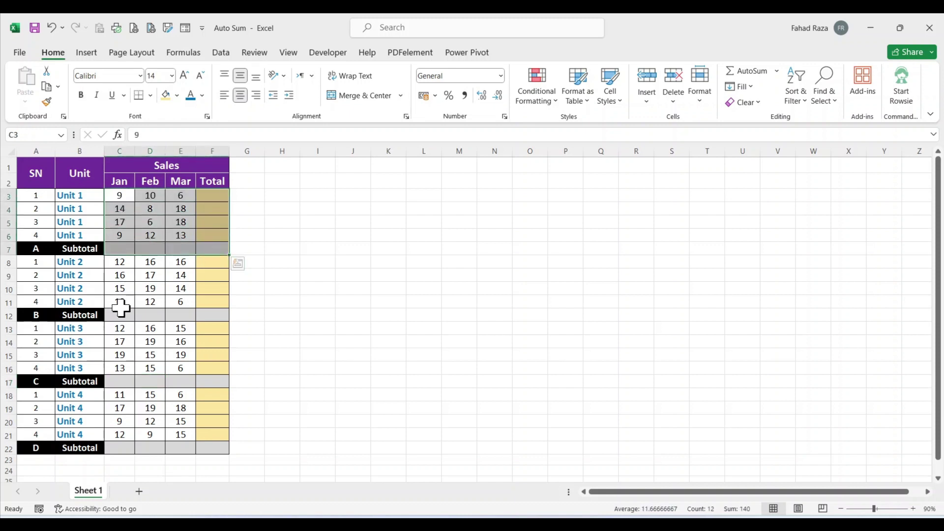
left_click_drag(122, 266, 211, 314)
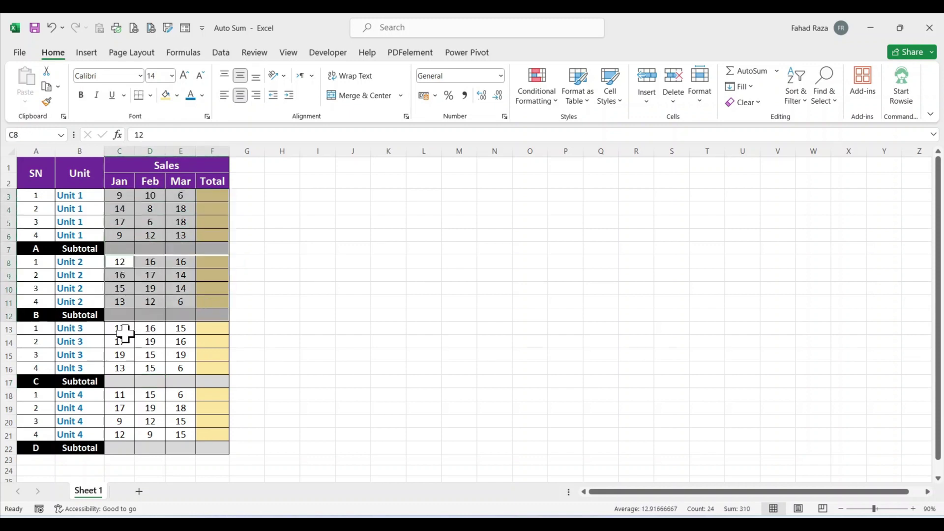
left_click_drag(122, 329, 211, 376)
left_click_drag(122, 399, 212, 447)
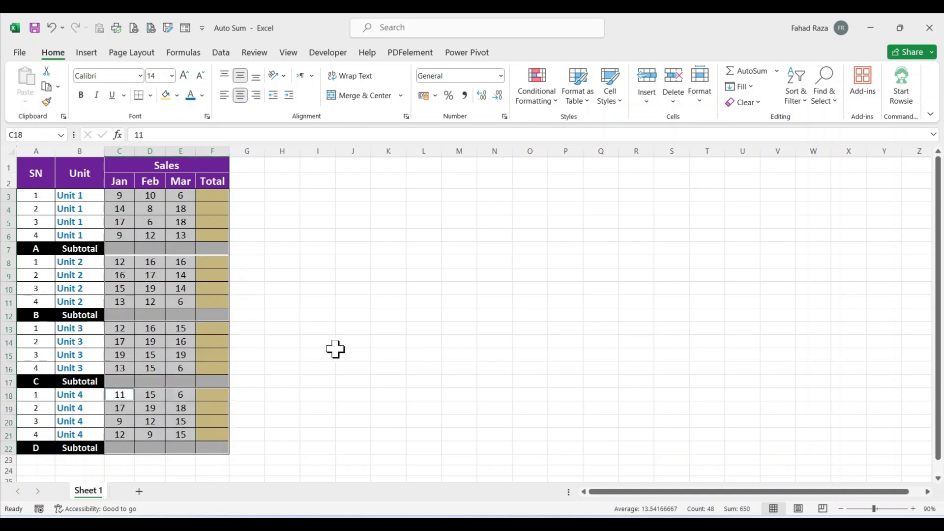
key("alt+equal")
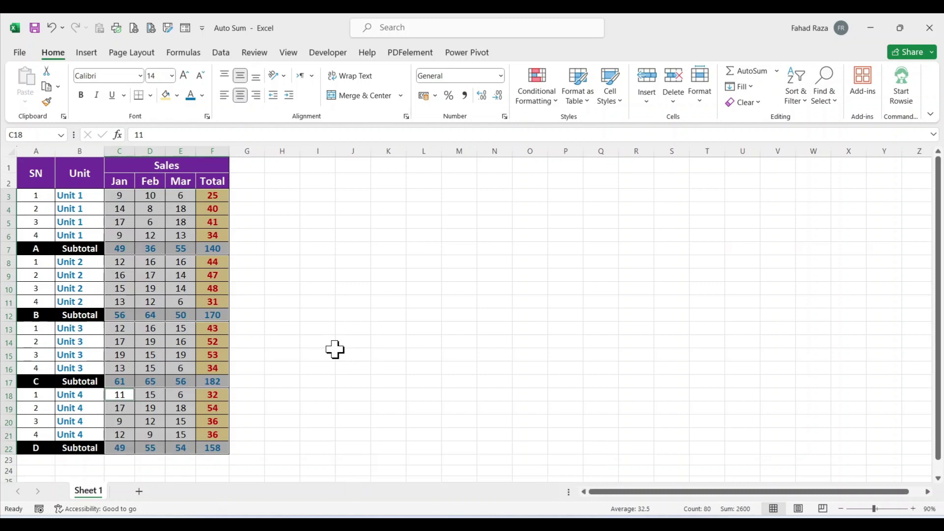
key("ctrl+z")
Select the blank cells in C3:F22 and AutoSum them all with Alt+=
left_click_drag(118, 195, 217, 442)
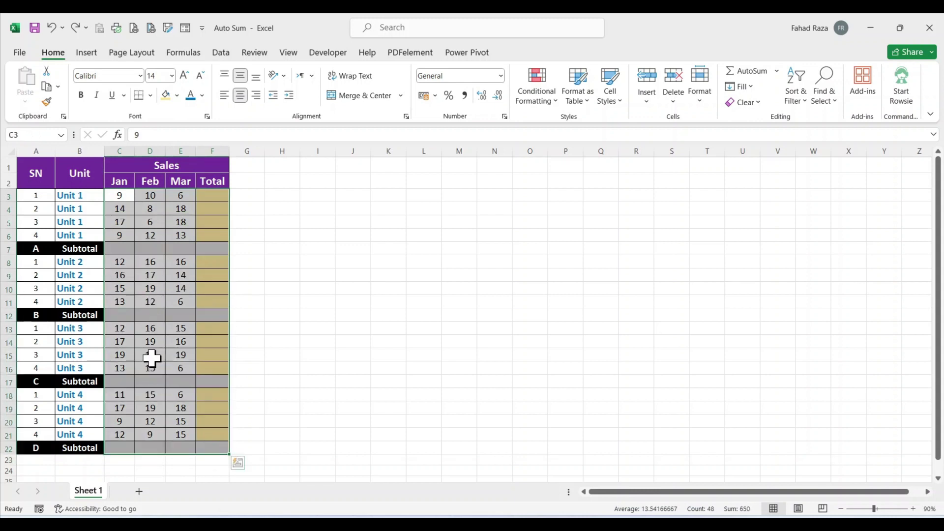
key("ctrl+g")
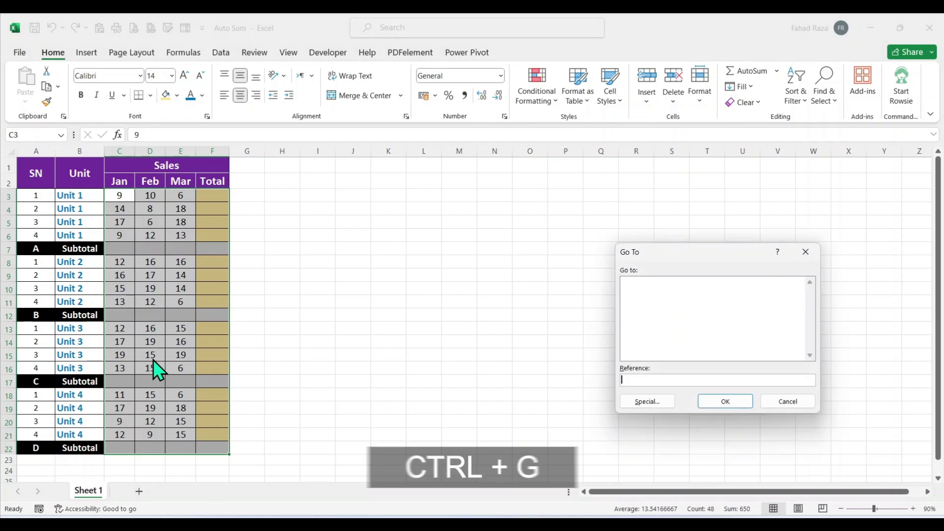
left_click(647, 405)
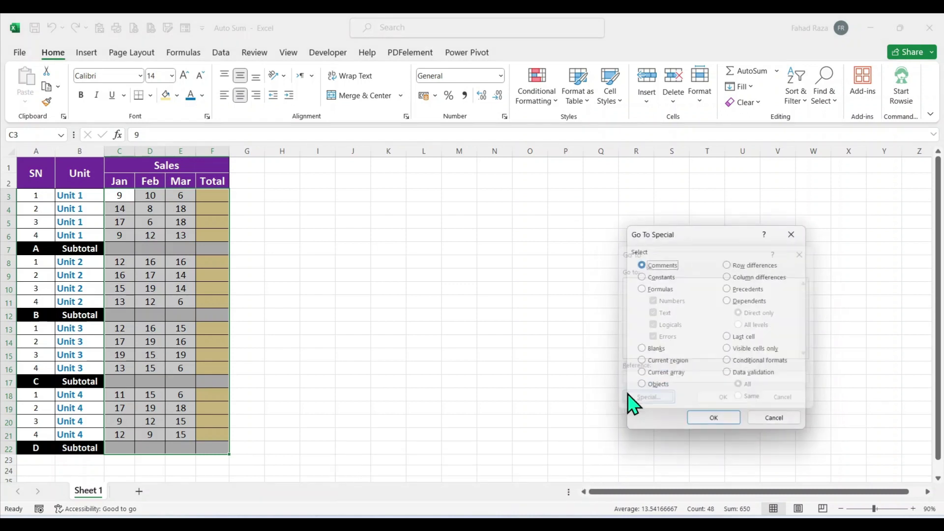
left_click(654, 352)
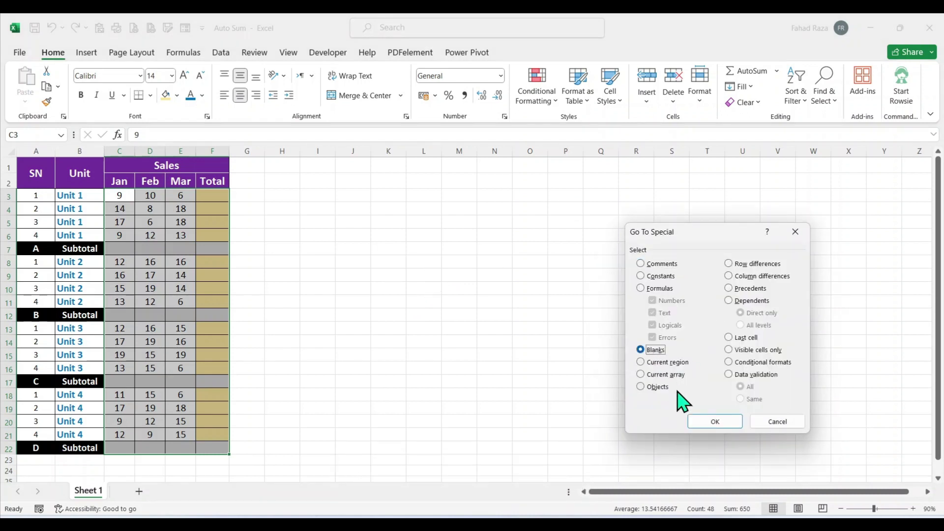
left_click(713, 422)
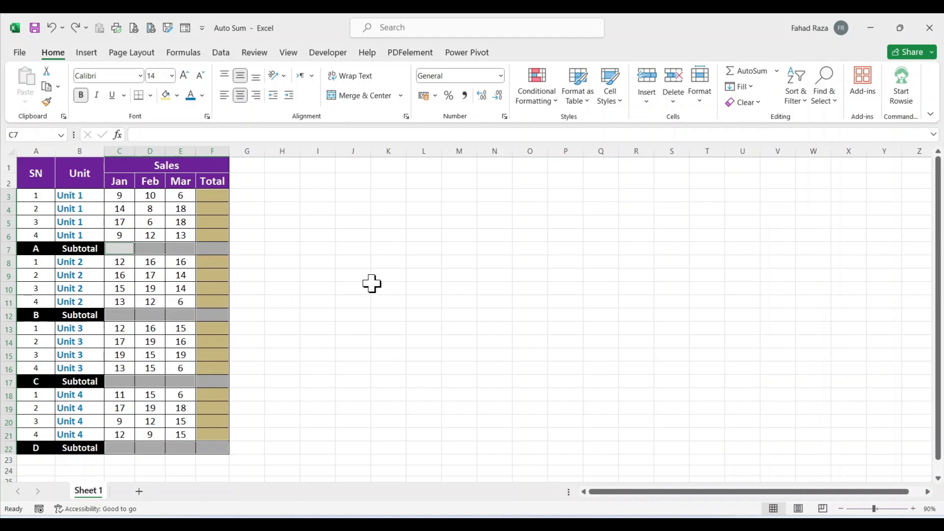
key("alt+equal")
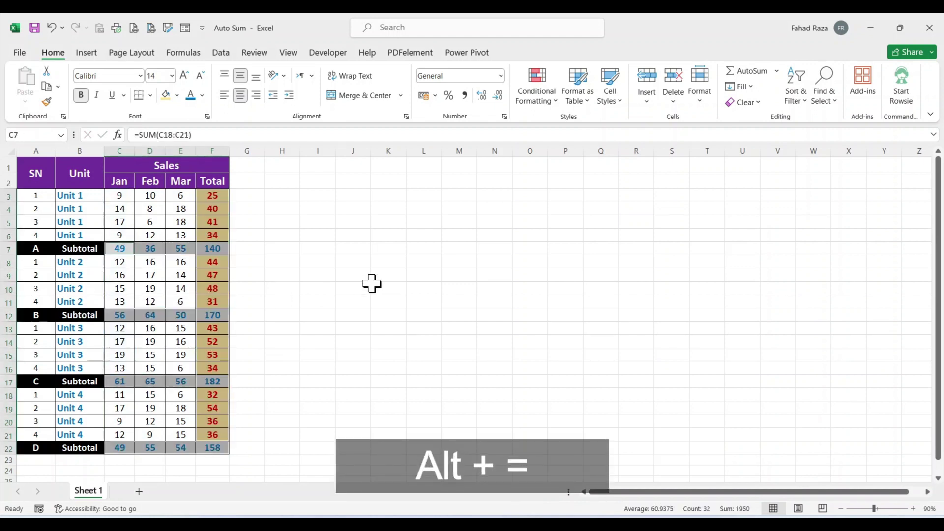
Check the sum formulas in the row Total and Subtotal cells
left_click(259, 417)
left_click(212, 195)
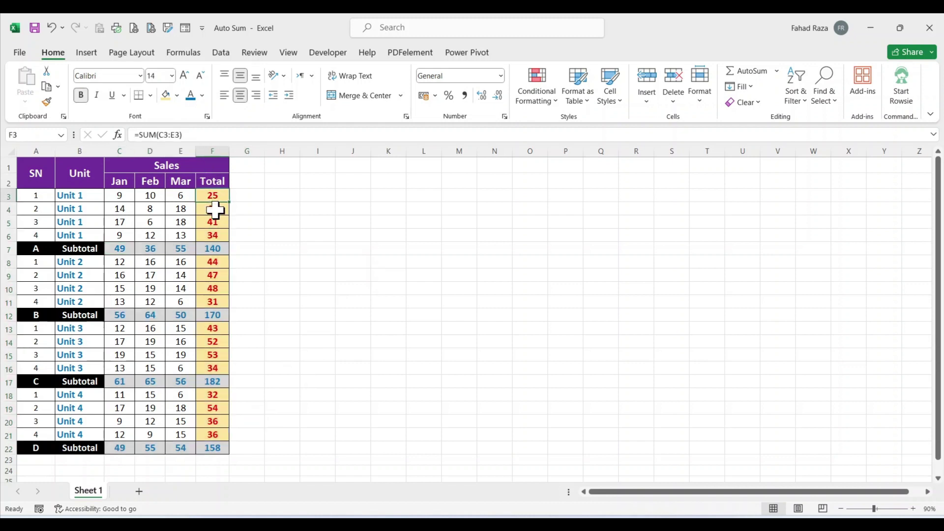
key("Down")
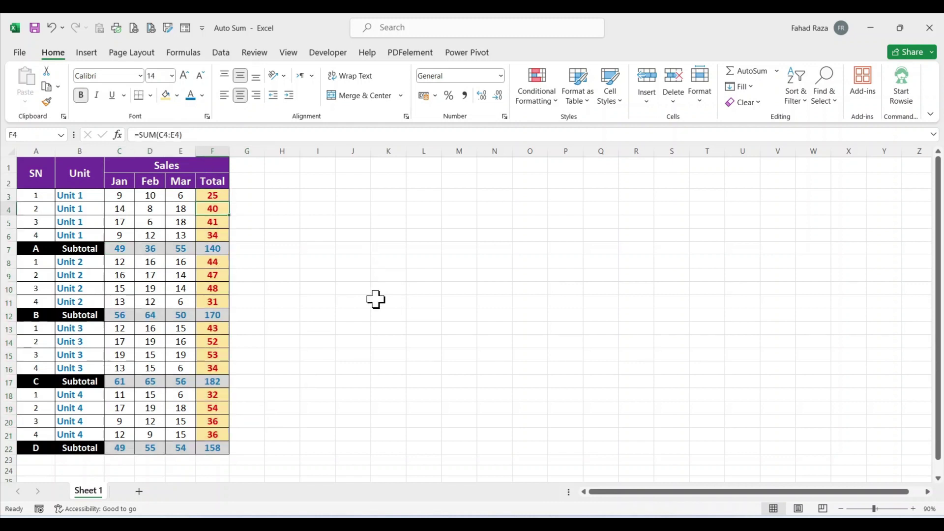
key("Down")
key("Down")
key("Down")
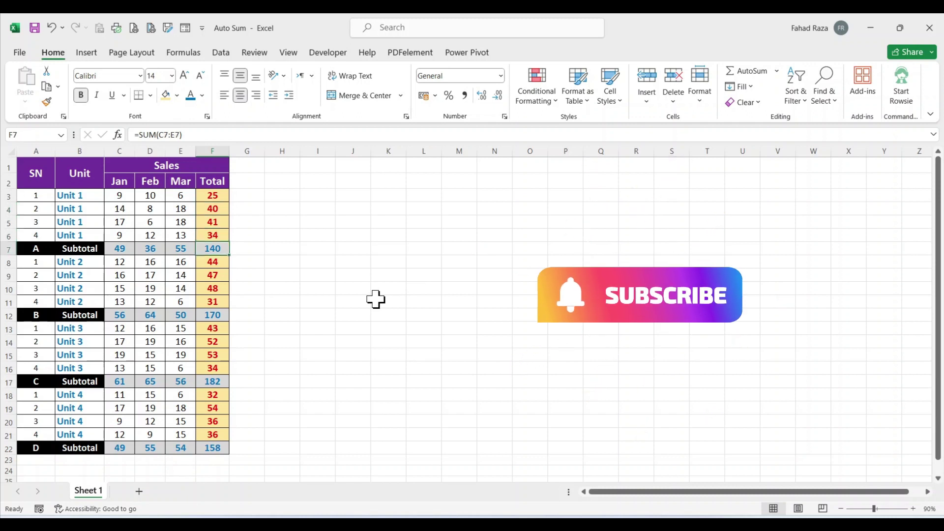
key("Down")
key("Up")
key("Left")
key("Left")
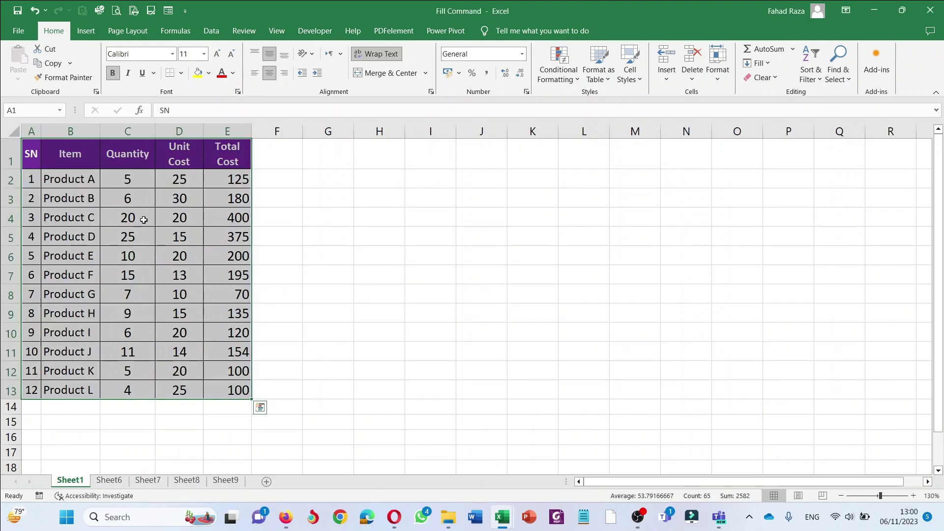
Look over the product table's Unit Cost cells, header row and Product D
left_click(141, 214)
left_click(144, 238)
left_click(179, 236)
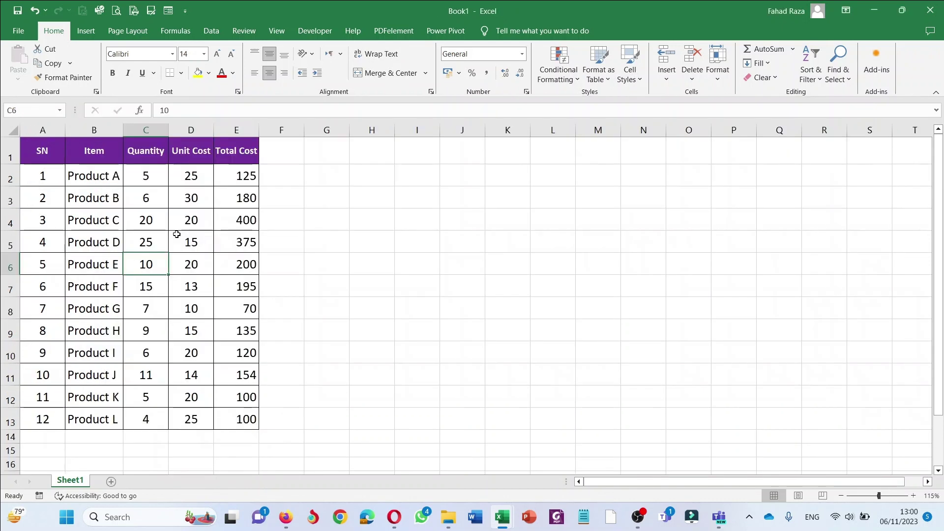
left_click(177, 237)
left_click(186, 266)
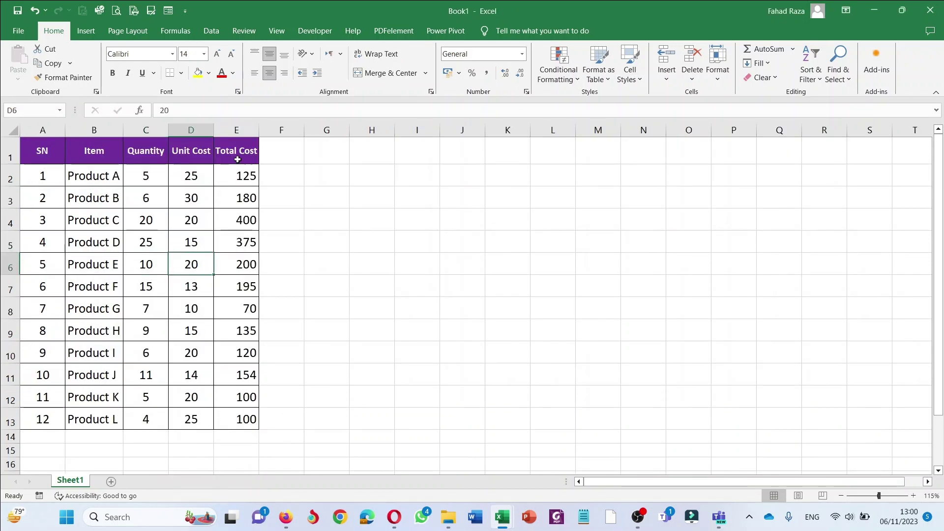
left_click_drag(237, 158, 42, 151)
left_click(94, 242)
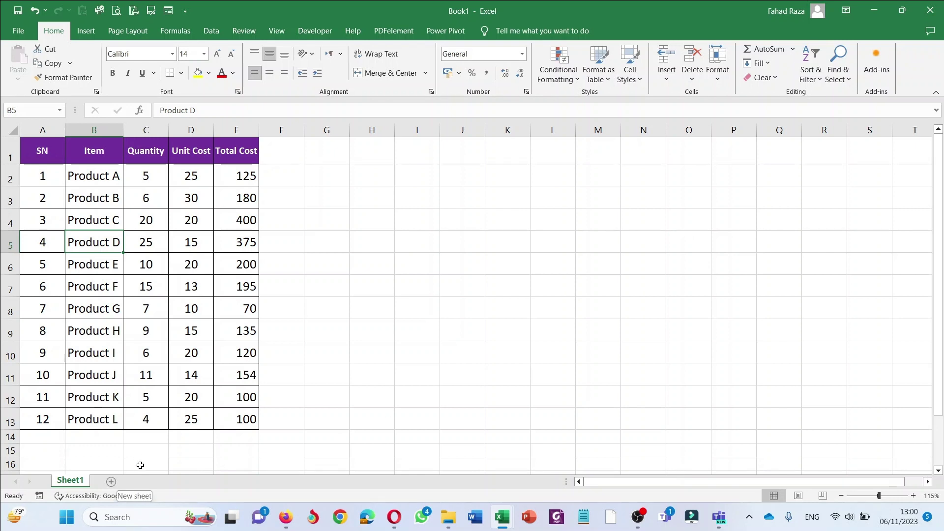
Add blank sheets up to Sheet5, then select A1:E13 back on Sheet1
left_click(115, 481)
left_click(153, 482)
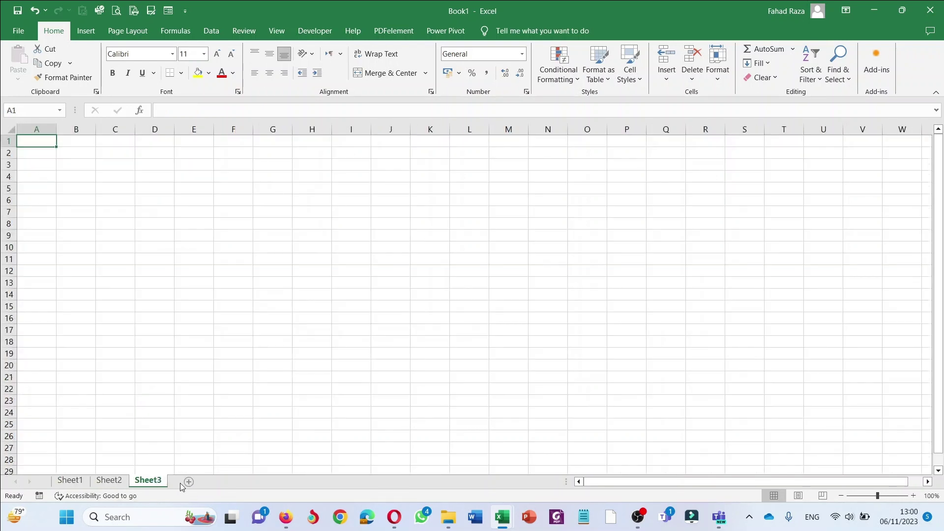
left_click(215, 481)
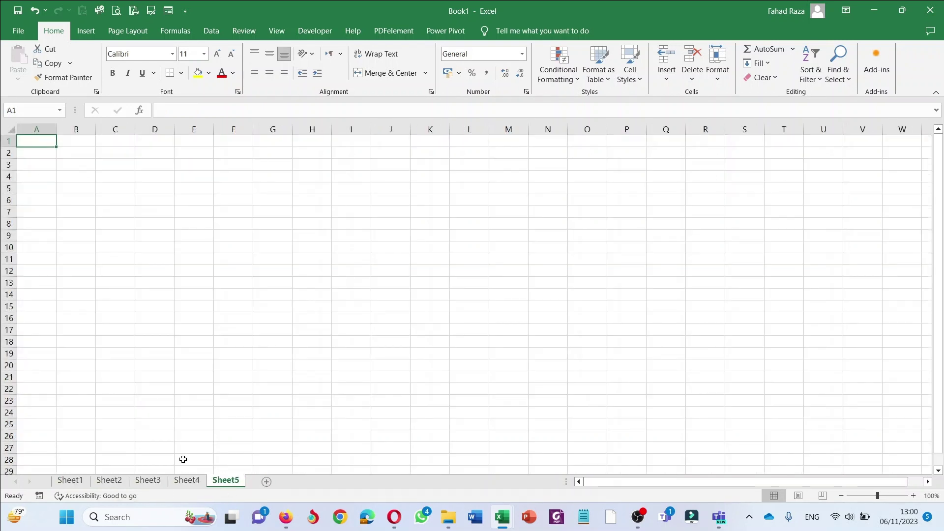
left_click(111, 482)
left_click(79, 482)
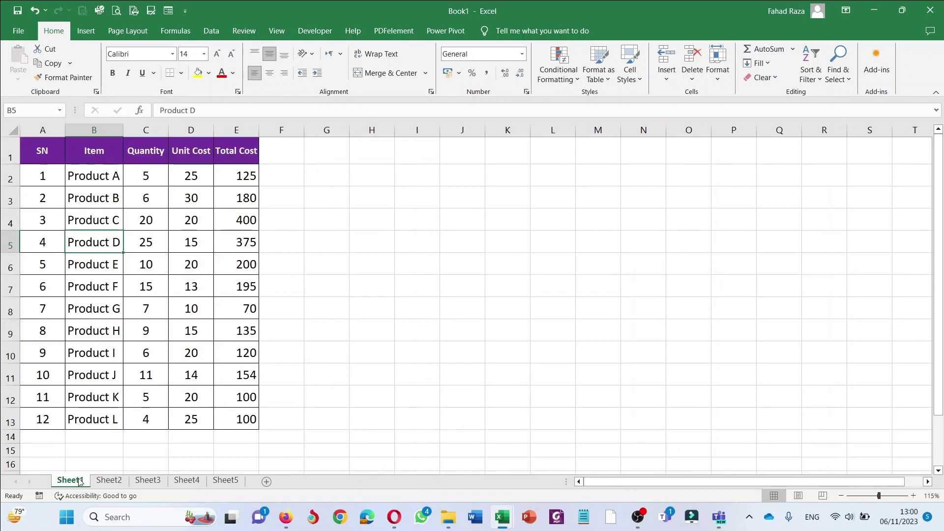
left_click_drag(55, 156, 243, 419)
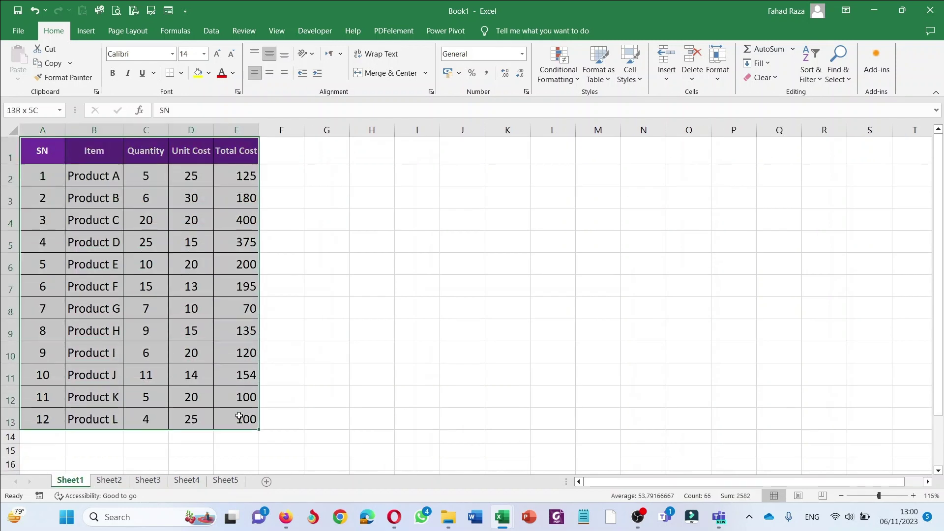
Group Sheet1–Sheet5 and fill the table across worksheets with the All option
left_click(108, 480, "ctrl")
left_click(148, 480, "ctrl")
left_click(187, 481, "ctrl")
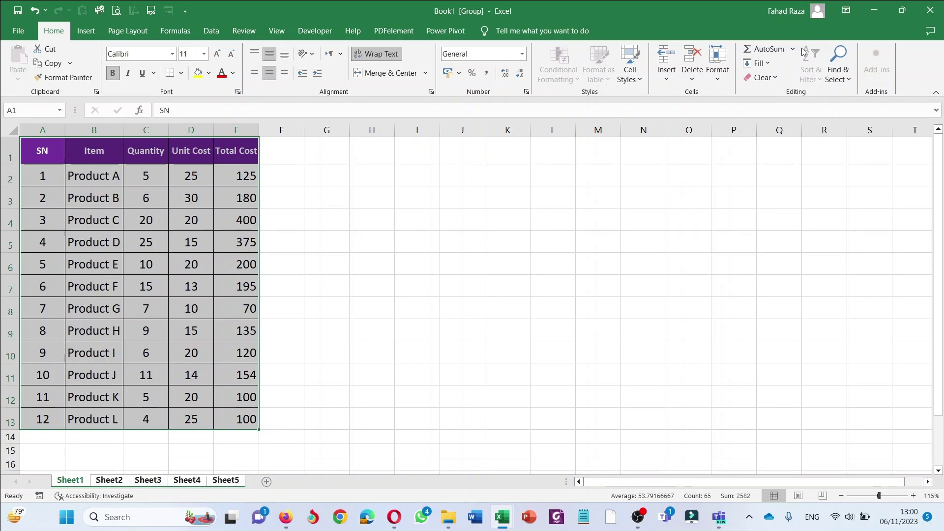
left_click(760, 63)
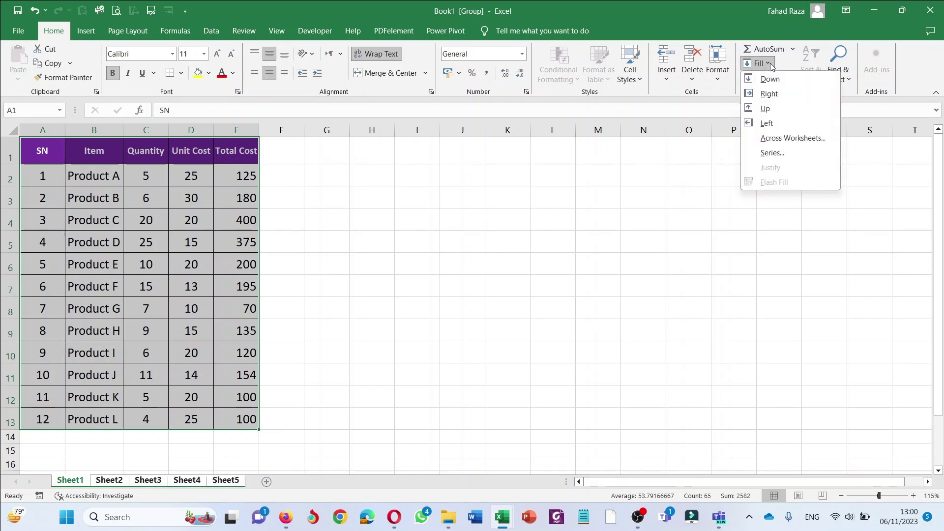
left_click(780, 138)
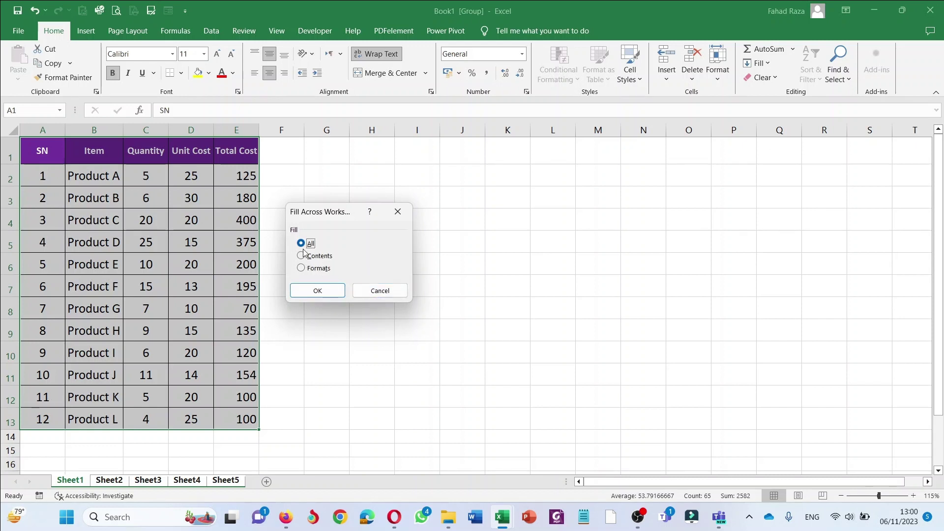
left_click(318, 291)
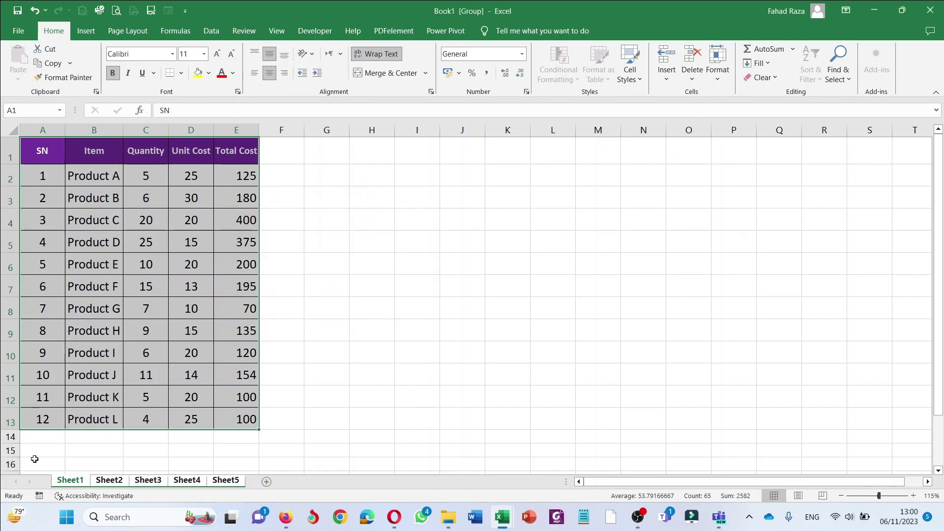
Autofit column B on Sheet2, Sheet3 and Sheet4 to show full product names
left_click(104, 480)
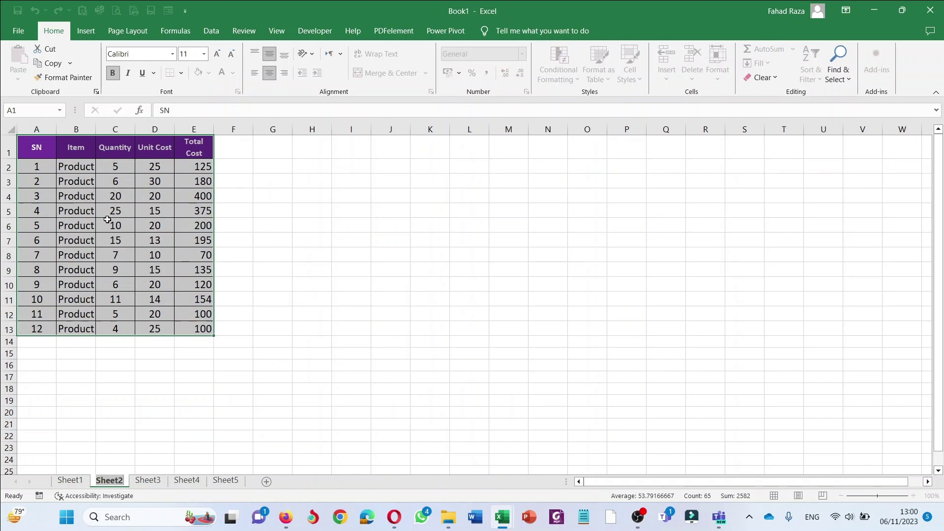
left_click(72, 181)
double_click(97, 126)
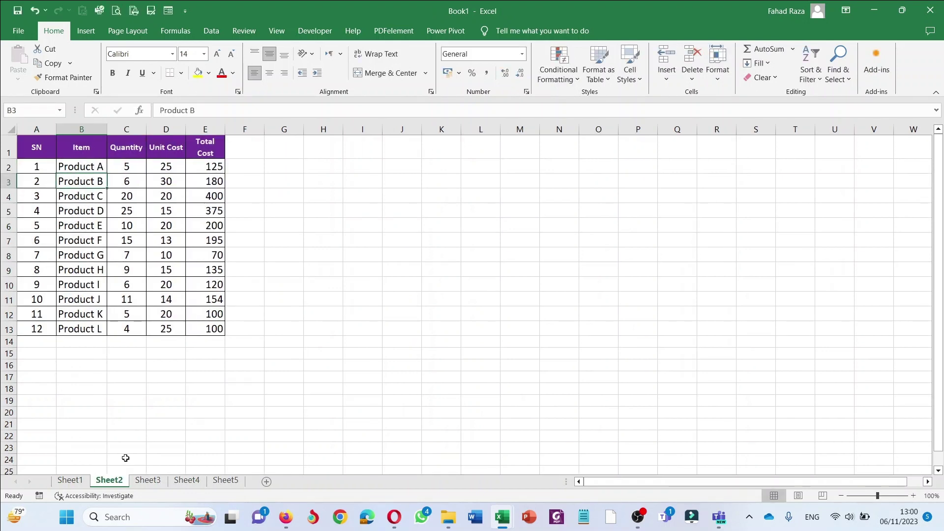
left_click(147, 480)
double_click(95, 129)
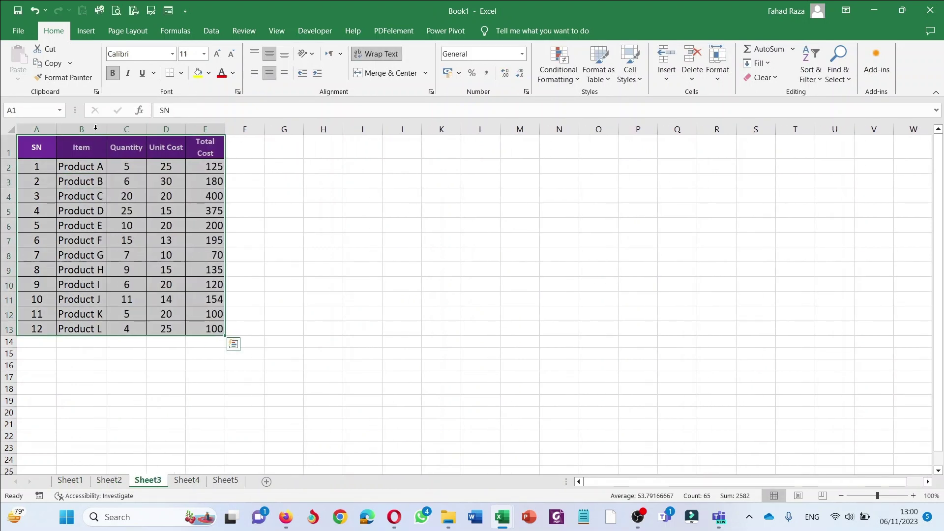
left_click(186, 480)
double_click(96, 129)
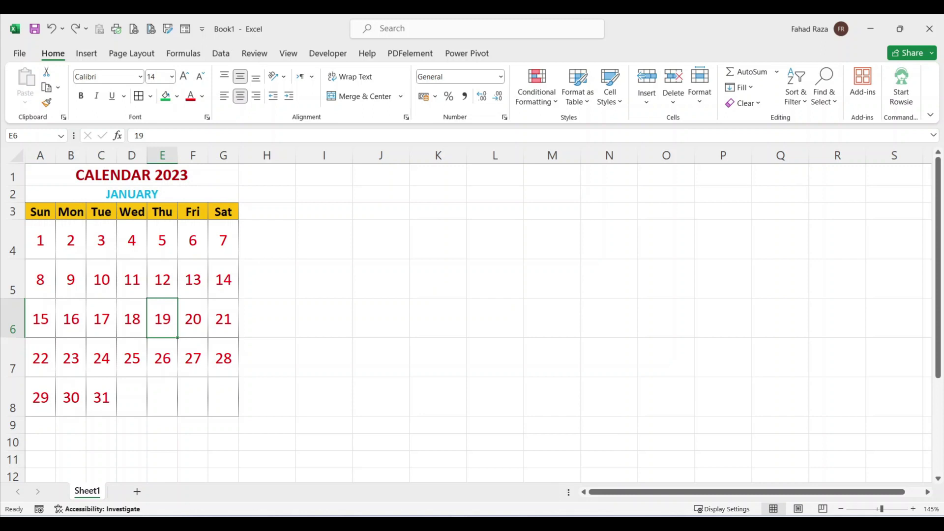
Select the date cells A4:G8 and begin a New Rule in Conditional Formatting
left_click_drag(40, 241, 224, 397)
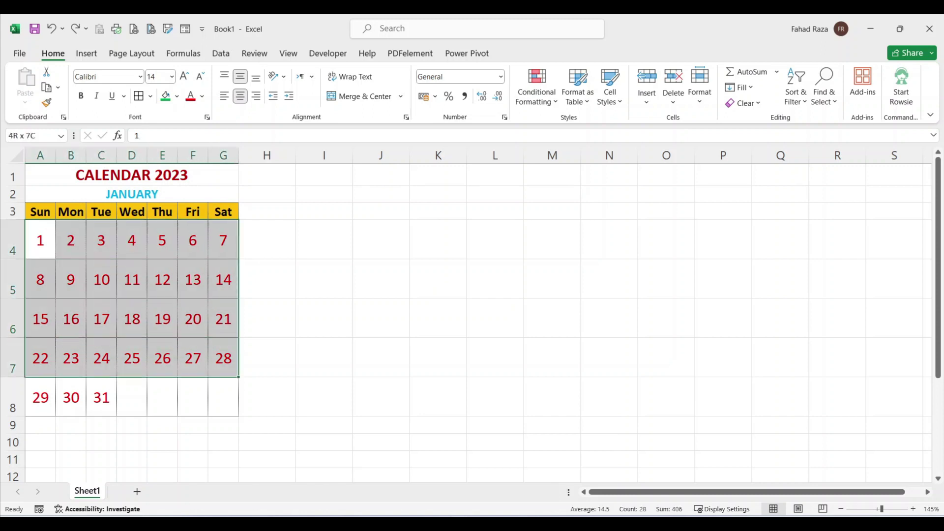
left_click(537, 89)
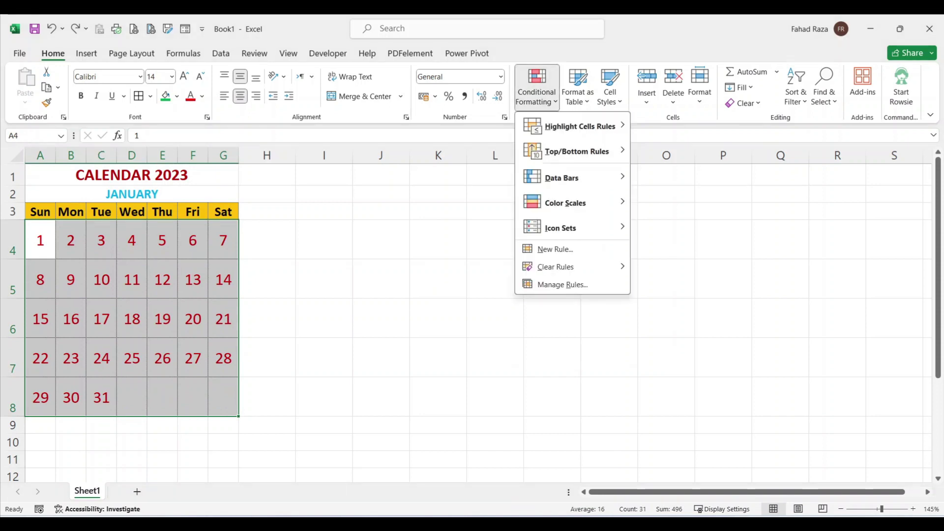
left_click(555, 249)
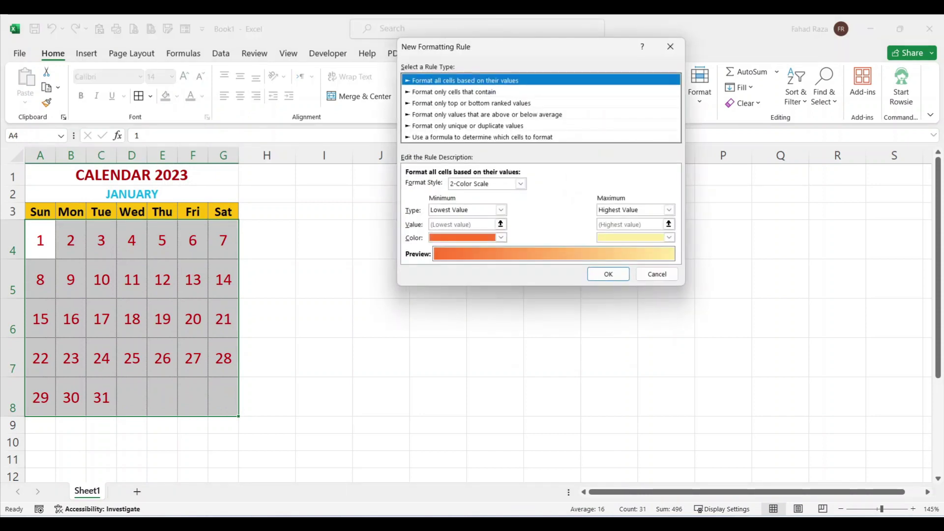
Make it a formula rule with =WEEKDAY(A4,2)>5 and open its Format settings
left_click(482, 137)
key("Tab")
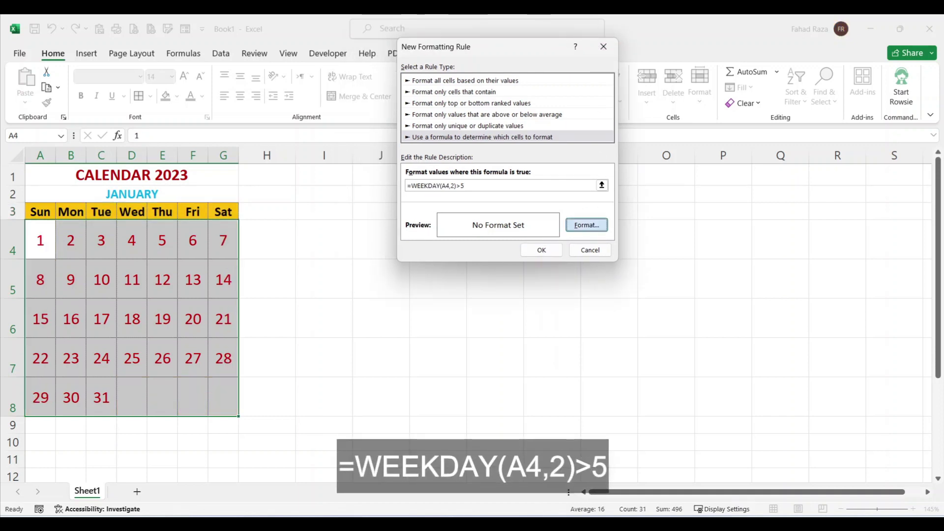
left_click(587, 225)
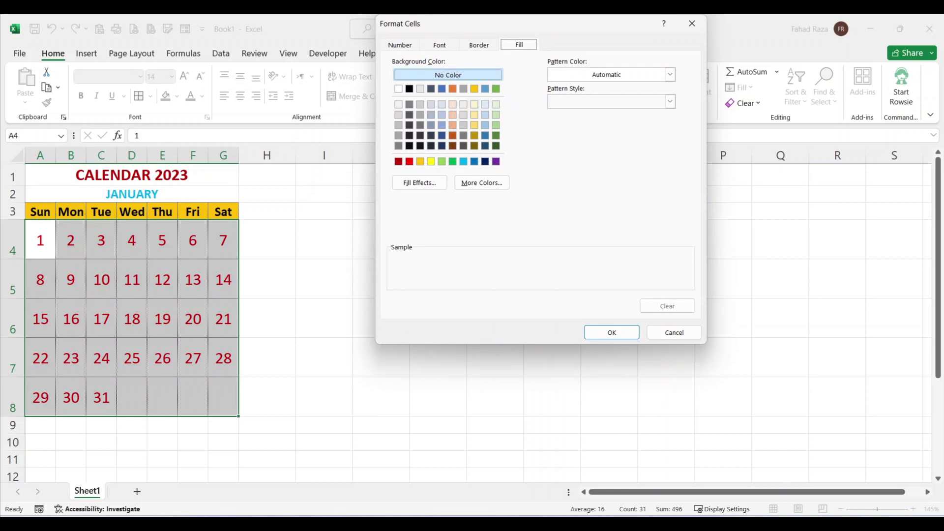
Give the rule a yellow fill and grey font colour, and apply it
left_click(474, 104)
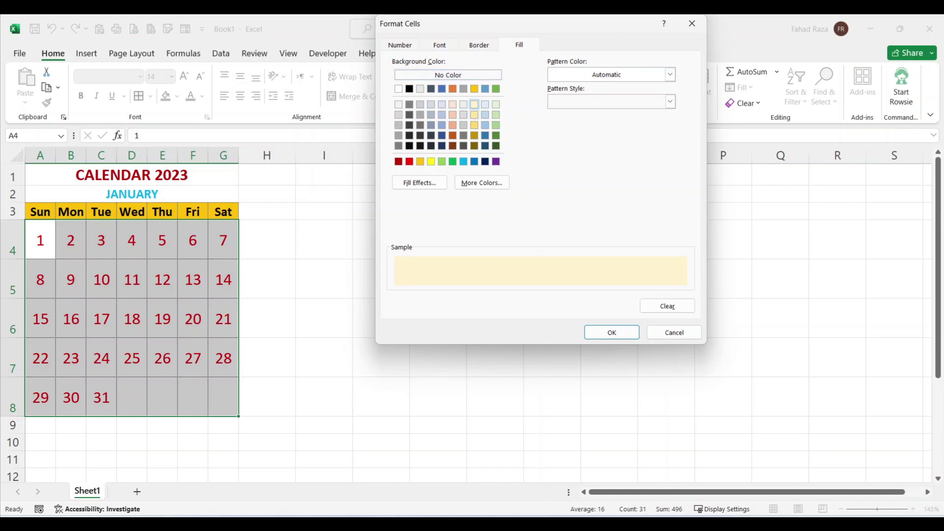
left_click(474, 115)
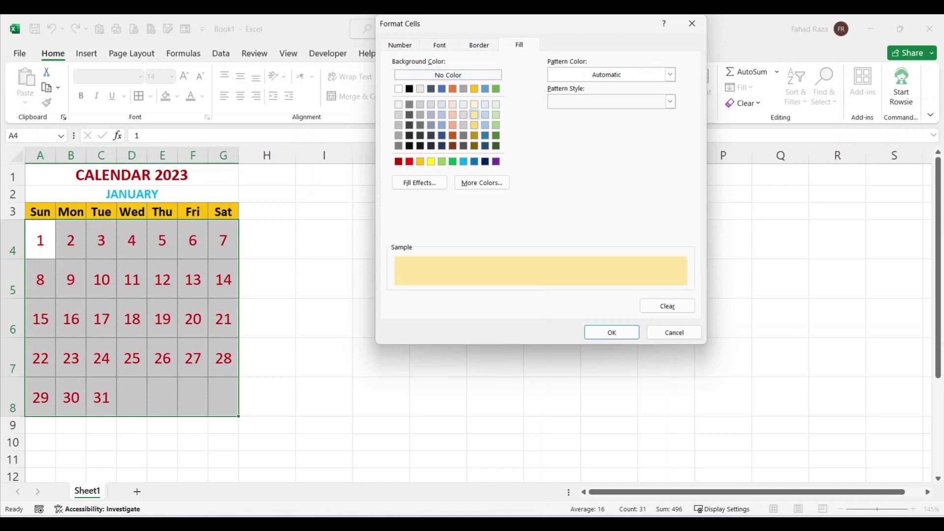
left_click(439, 46)
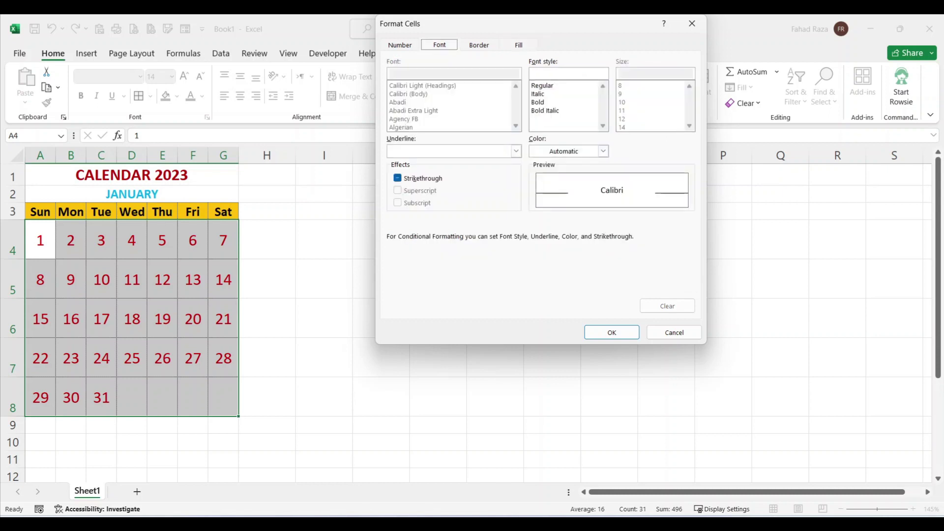
left_click(602, 152)
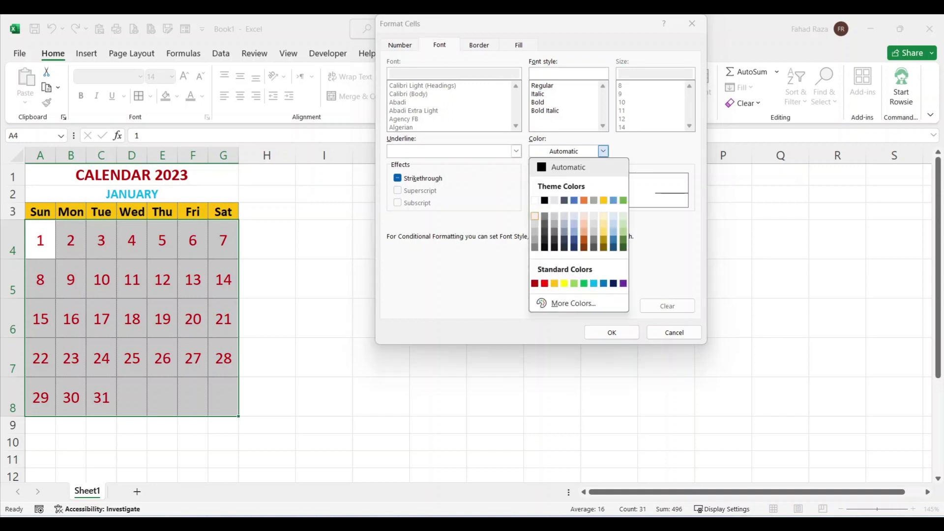
left_click(534, 239)
left_click(612, 333)
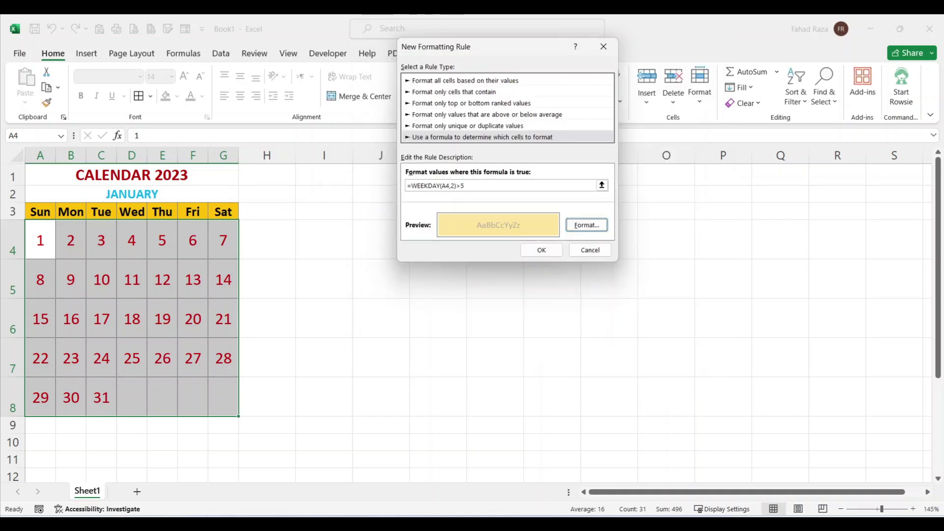
left_click(541, 250)
left_click(222, 279)
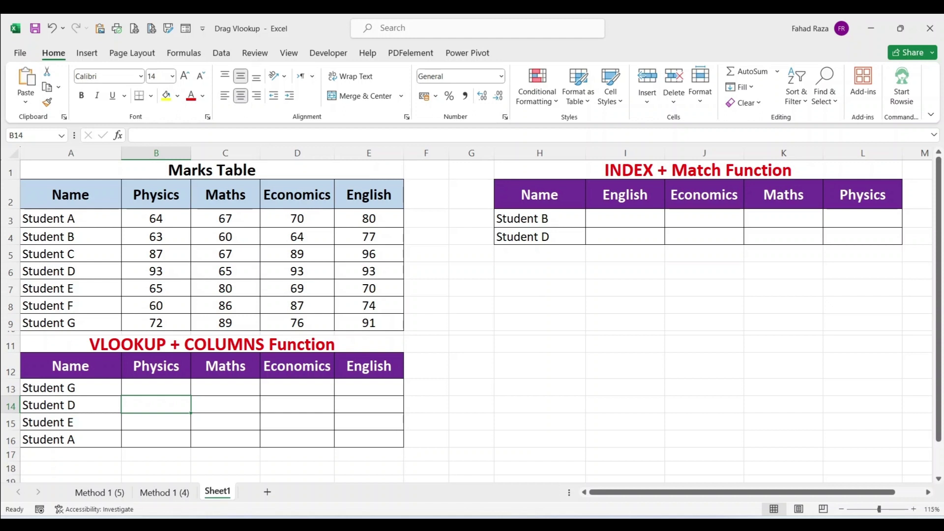
Move up to cell B13, the first empty Physics cell
key("Up")
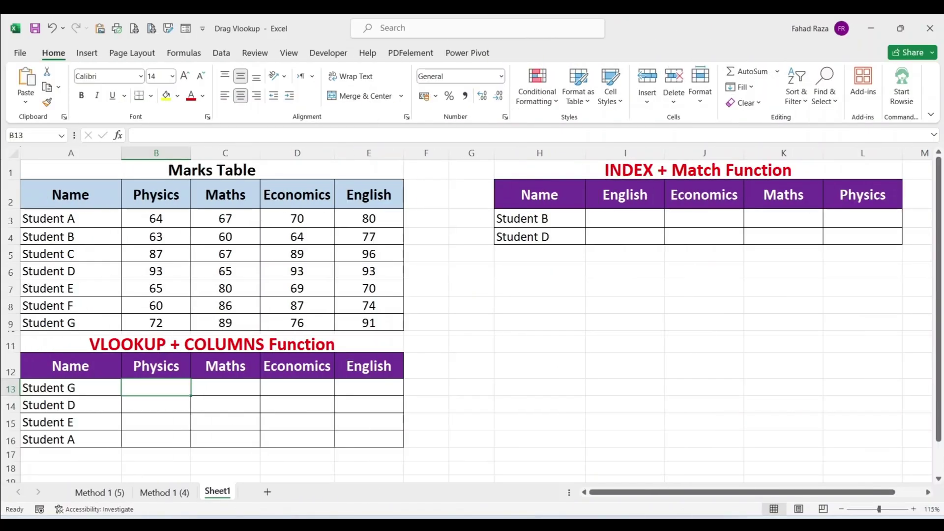
type("=VLOO")
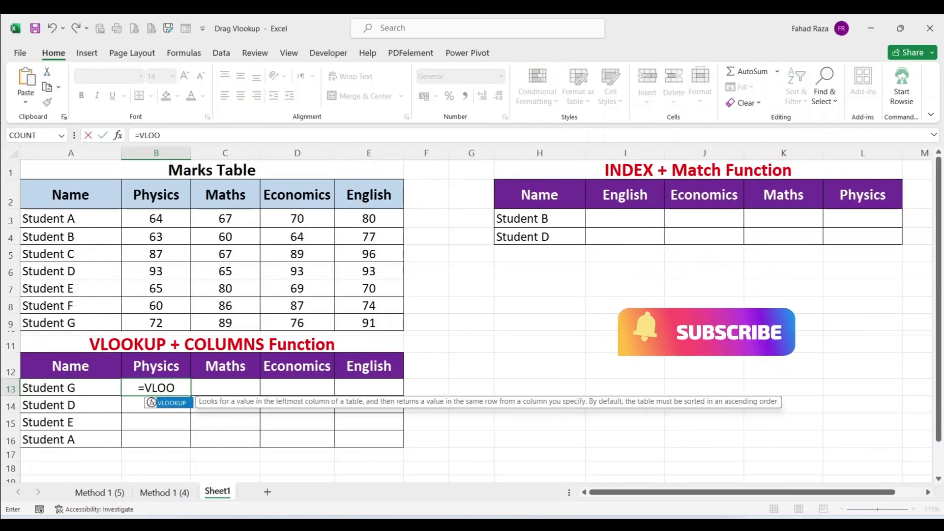
type("KUP(")
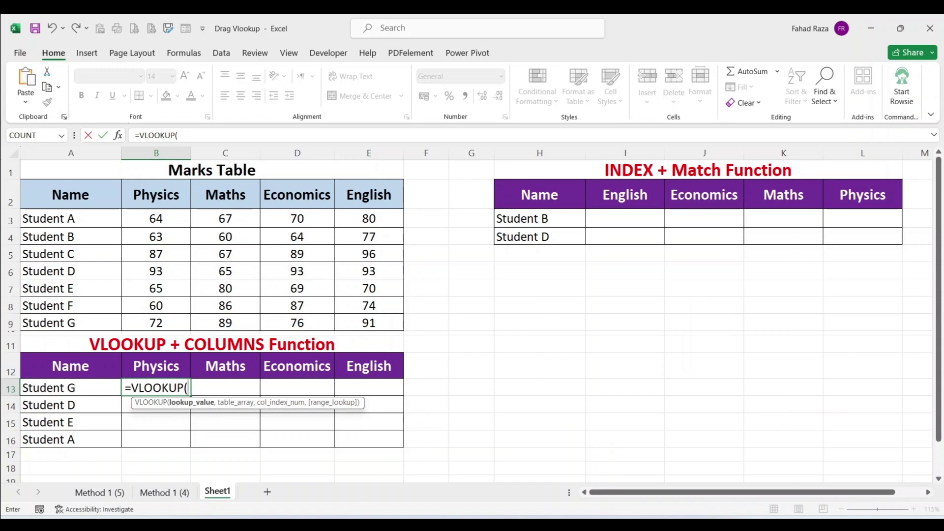
Write B13's VLOOKUP with lookup value A13, table A2:E9 and COLUMNS(A2:B2)
key("Left")
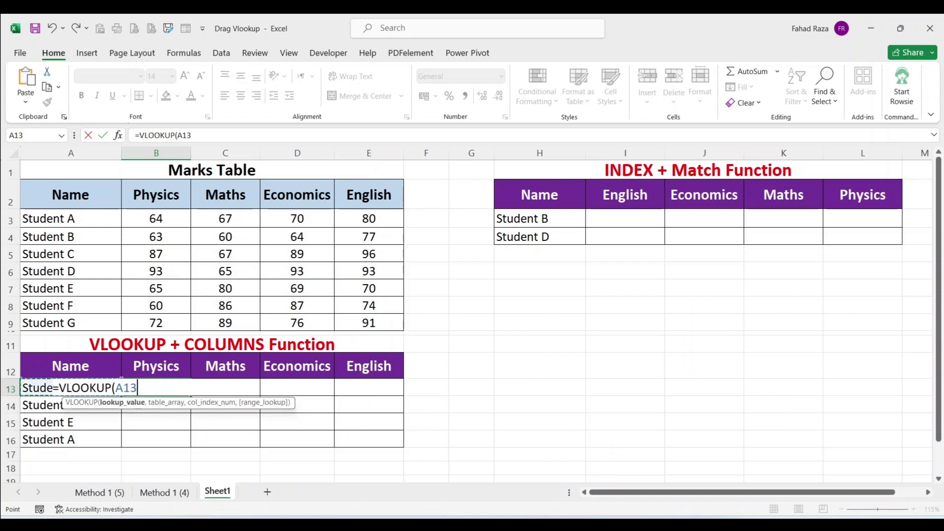
type(",")
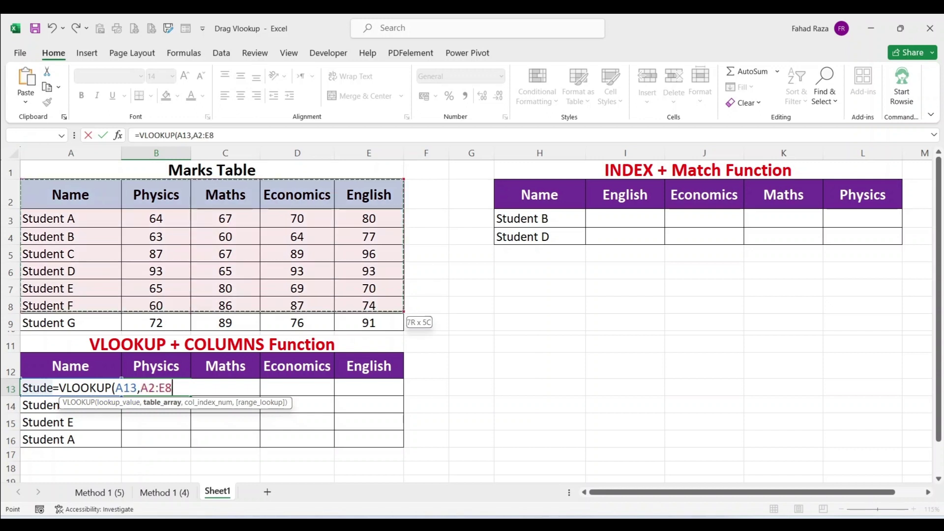
left_click_drag(71, 195, 369, 323)
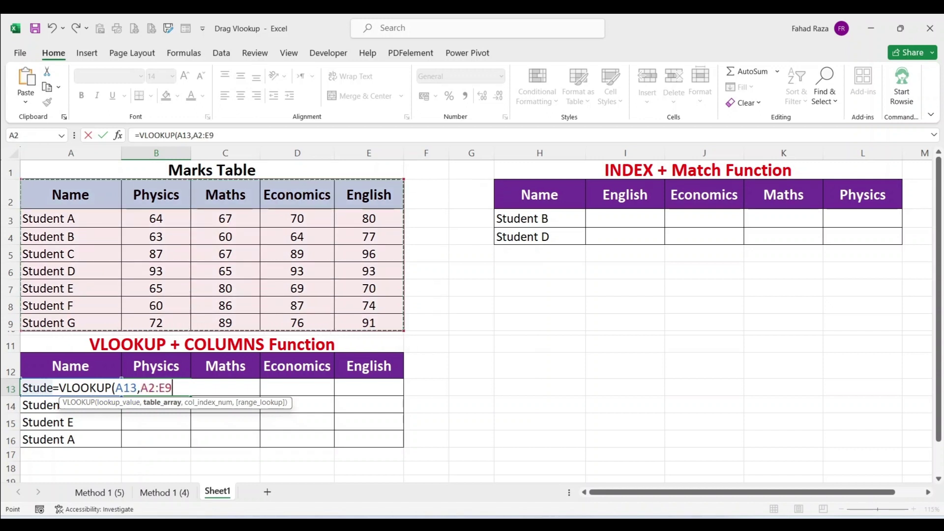
type(",")
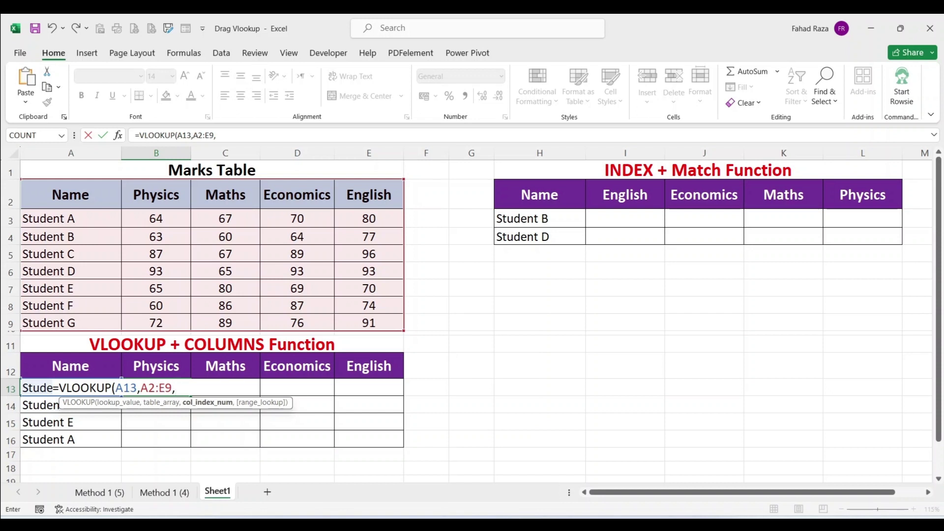
type("COLUMNS")
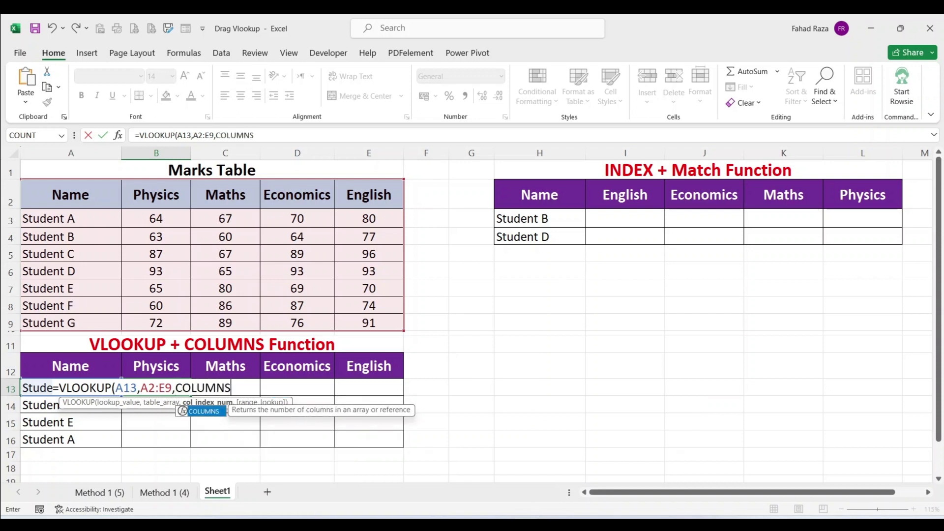
type("(")
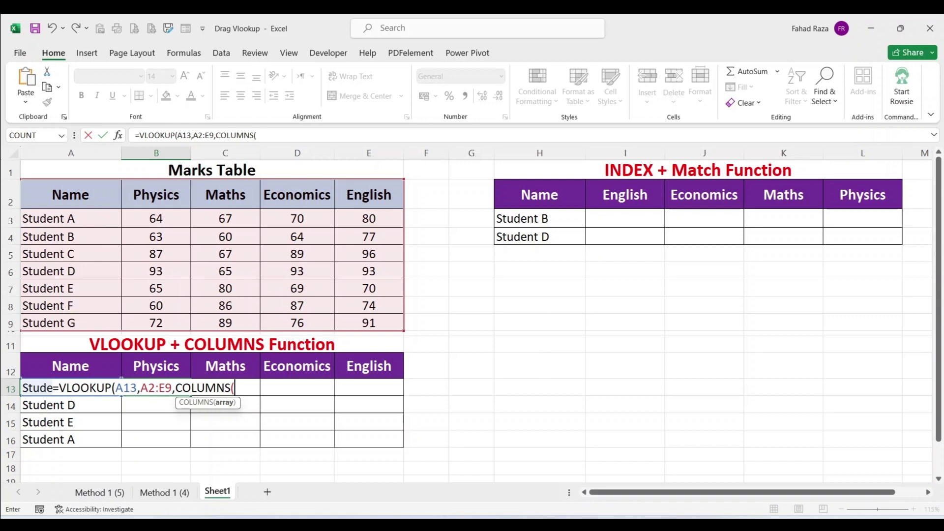
left_click_drag(70, 195, 156, 195)
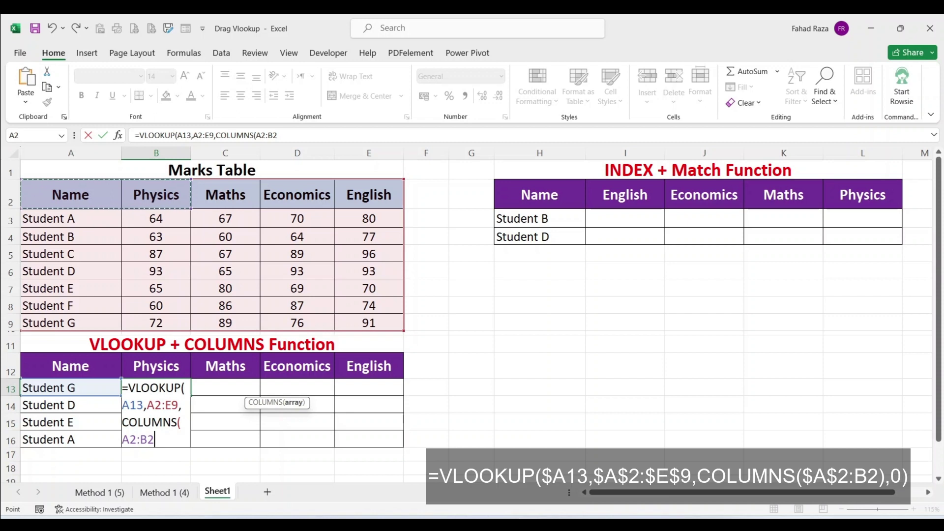
type("),0")
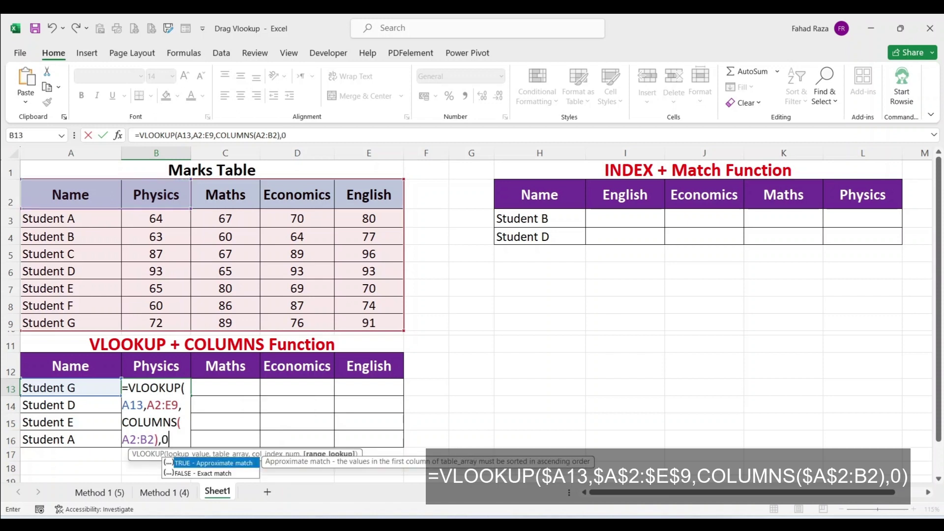
type(")")
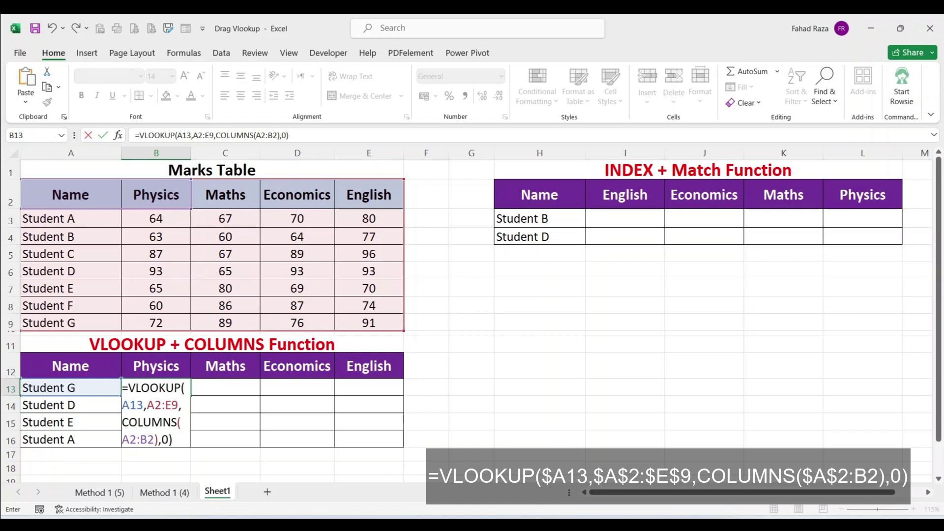
left_click(184, 135)
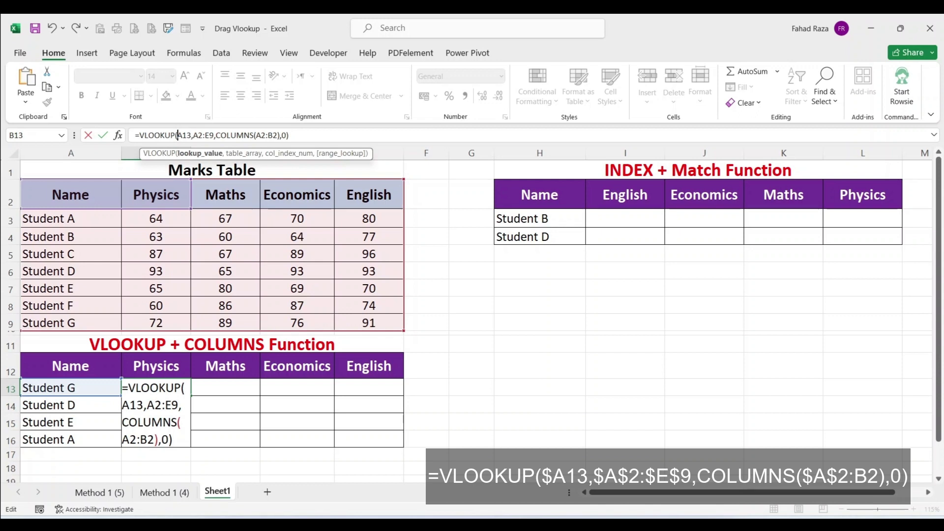
type("$")
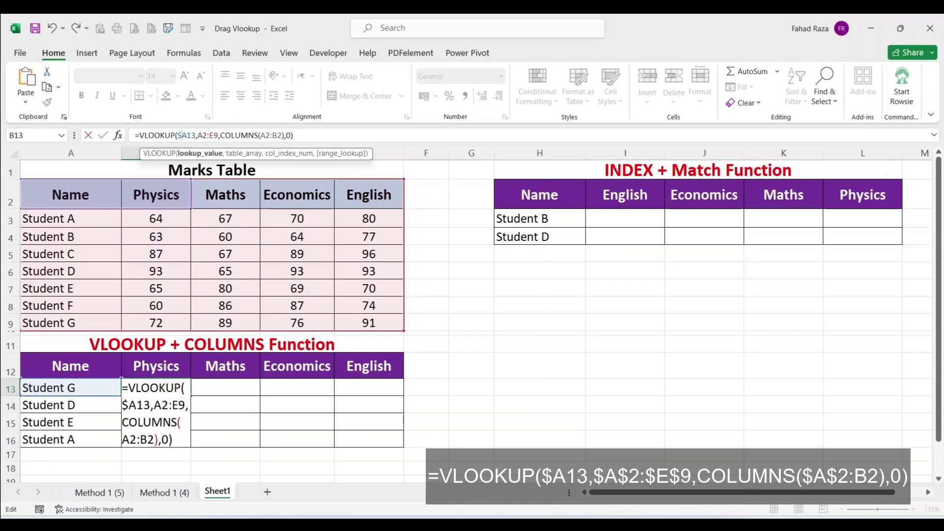
Make A2, E9 and COLUMNS' A2 absolute with F4, then enter it to get 72
left_click(178, 135)
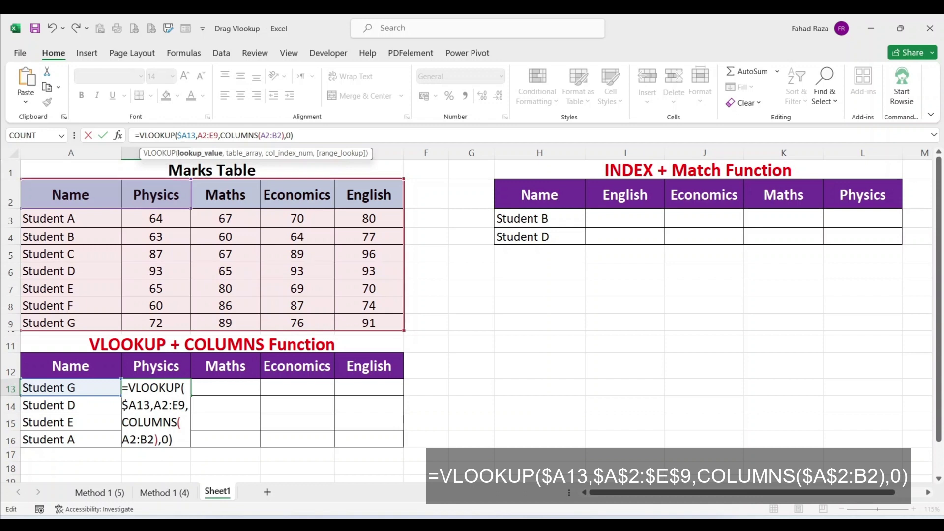
key("Right")
key("Right")
key("Right")
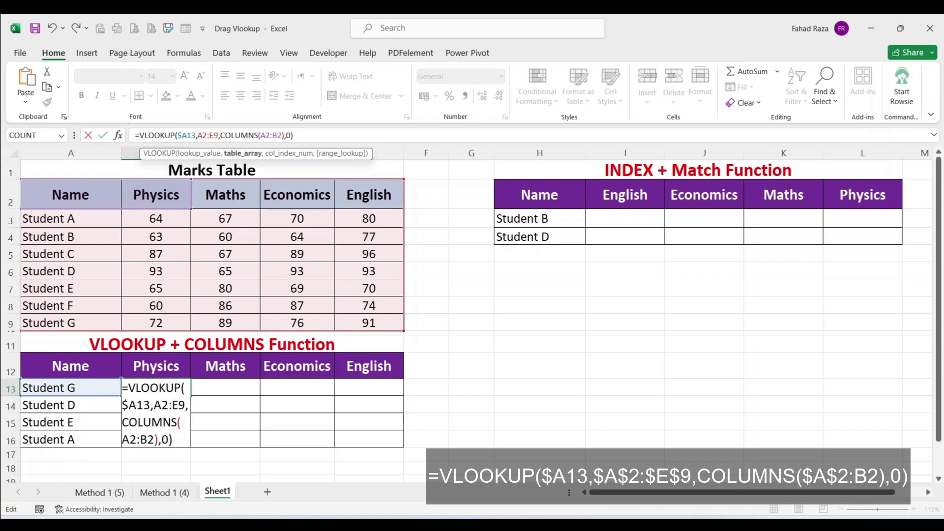
key("F4")
key("Right")
key("Right")
key("F4")
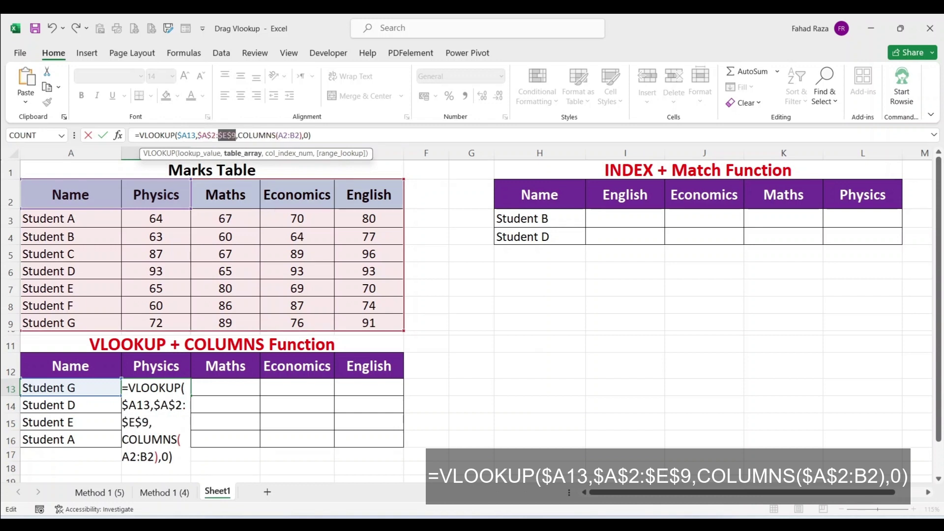
key("Right")
key("Right")
key("Right")
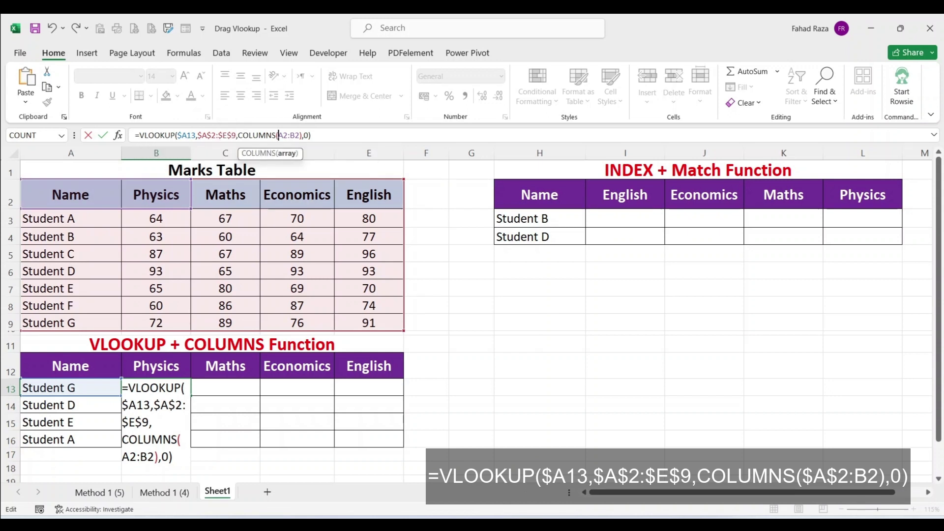
key("F4")
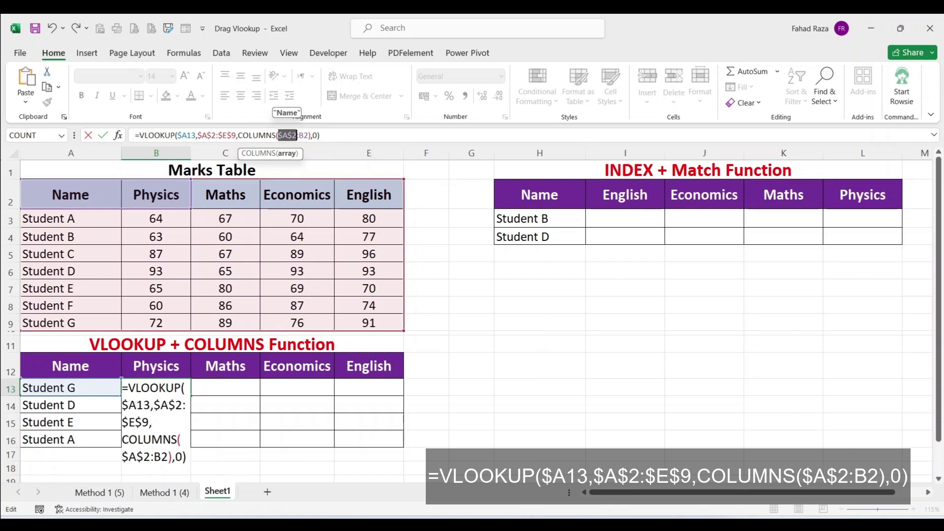
key("ctrl+Return")
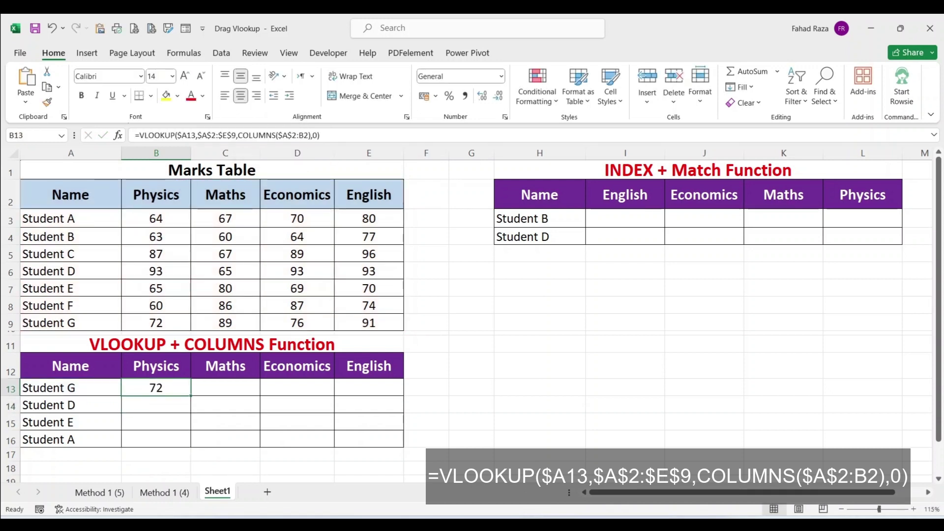
Fill the VLOOKUP formula from B13 across to E13 and down to row 16, then check D15
left_click_drag(190, 396, 369, 391)
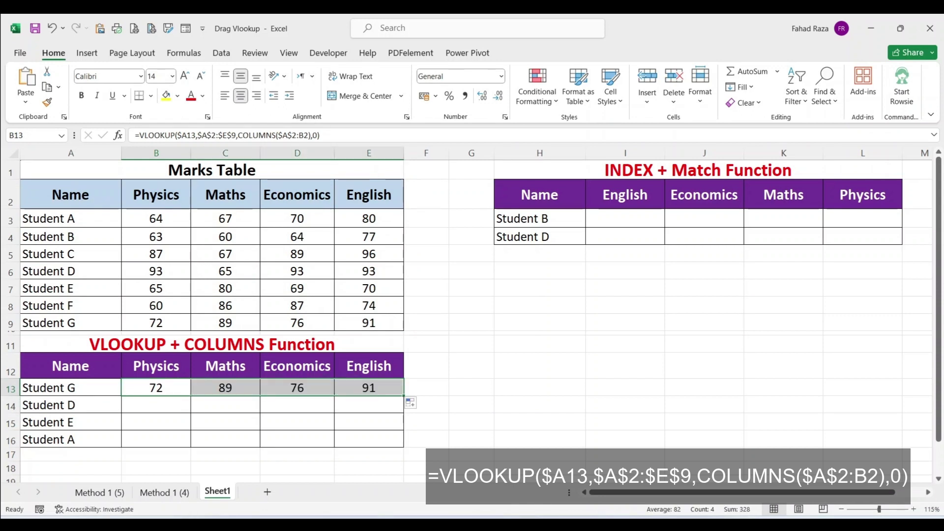
left_click_drag(403, 396, 403, 443)
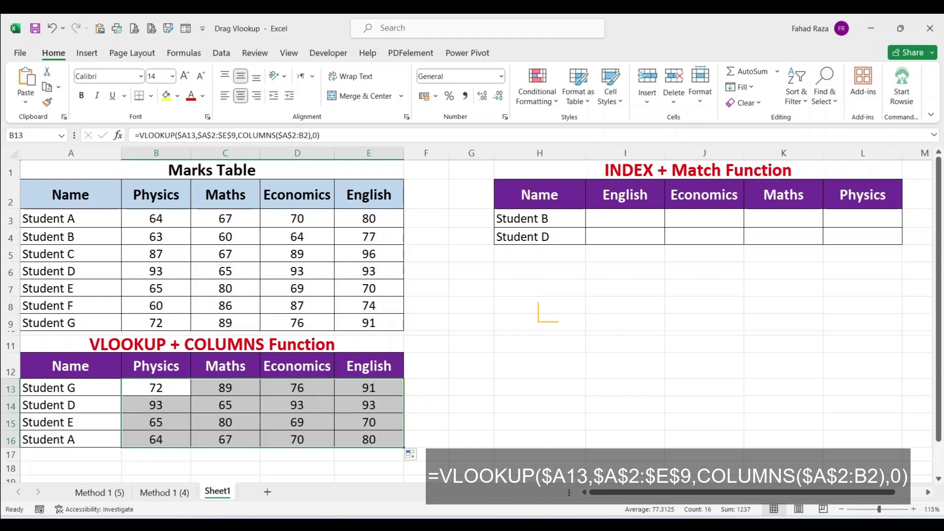
left_click(297, 422)
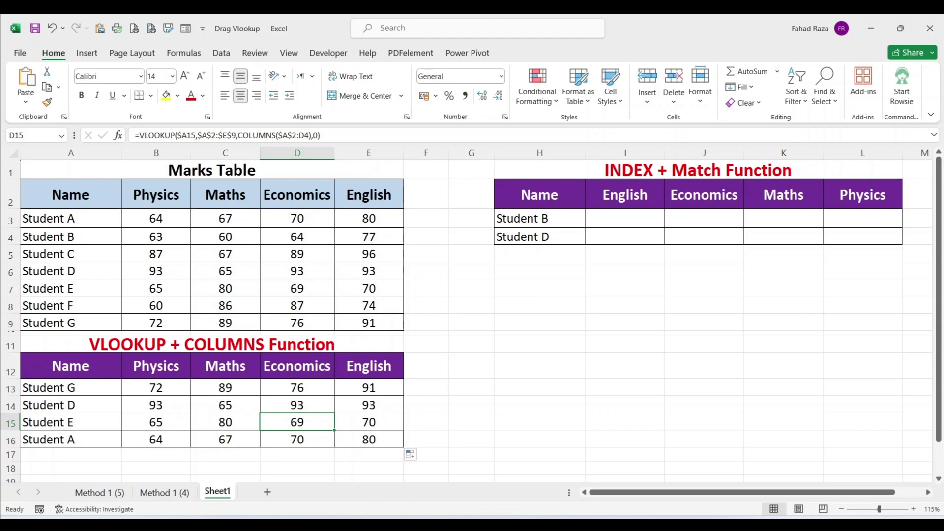
In I3, build =INDEX(A2:E9,MATCH(H3,A2:A9,0),MATCH(I2,A2:E2,0)) without entering it
left_click(625, 218)
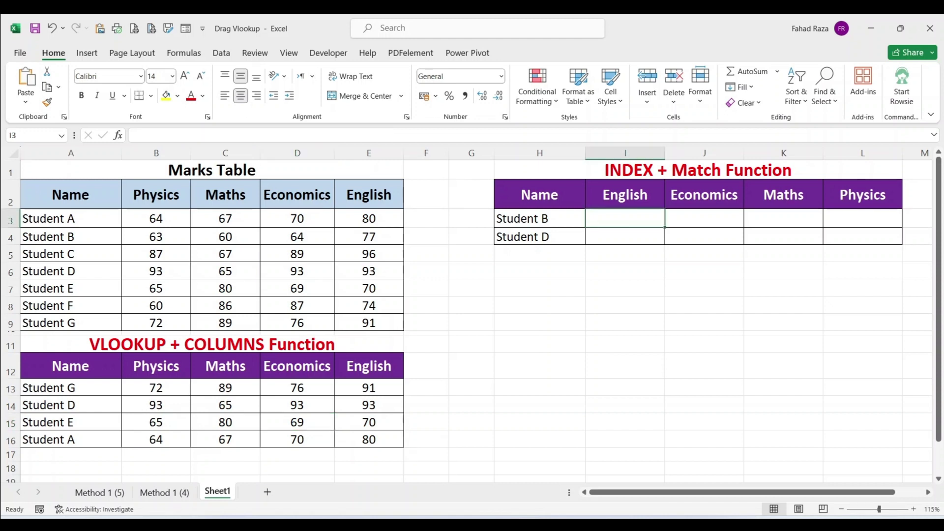
type("=INDEX")
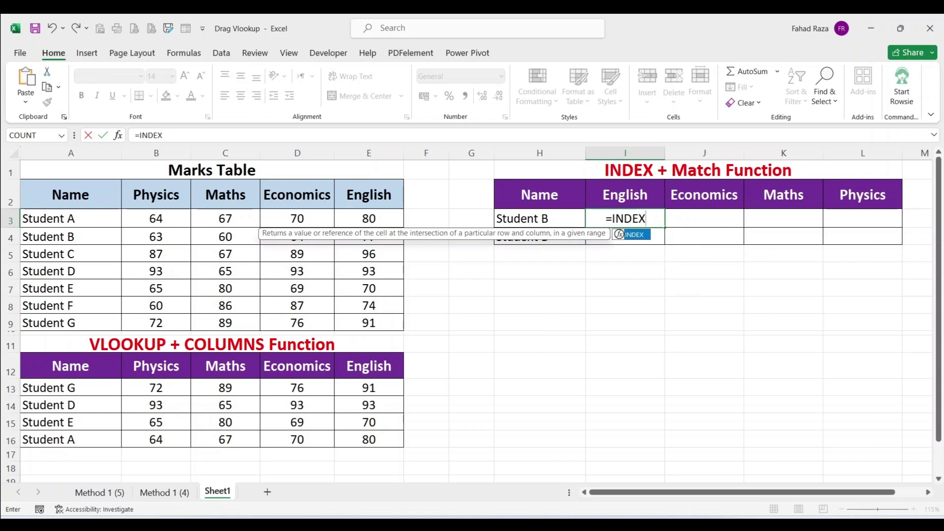
type("(")
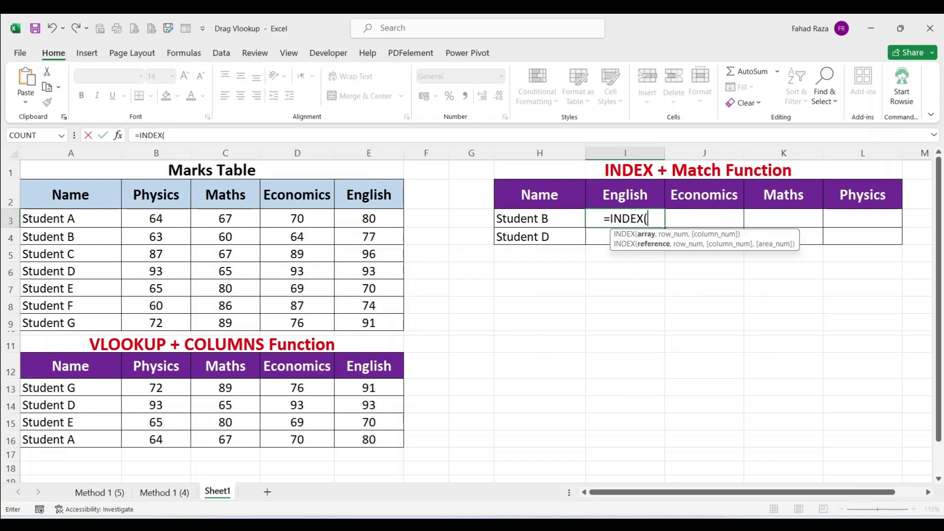
left_click_drag(71, 195, 369, 323)
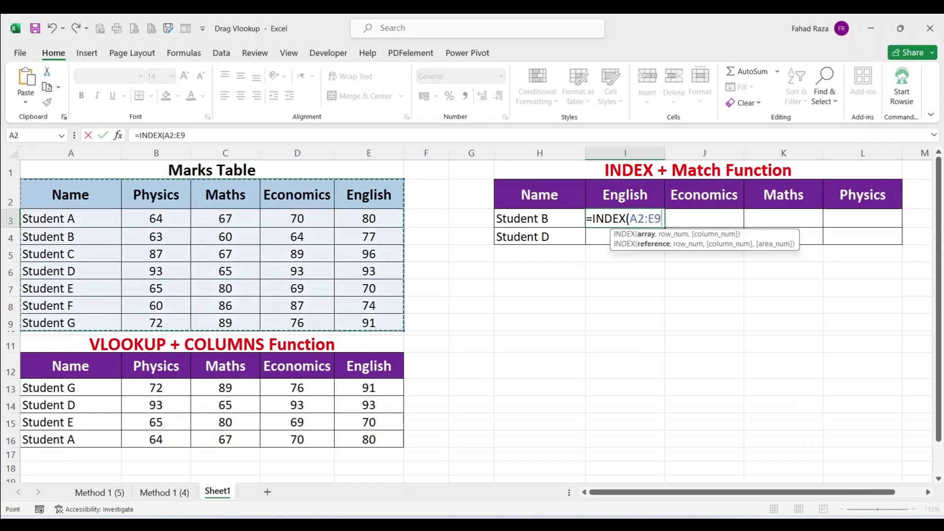
type(",")
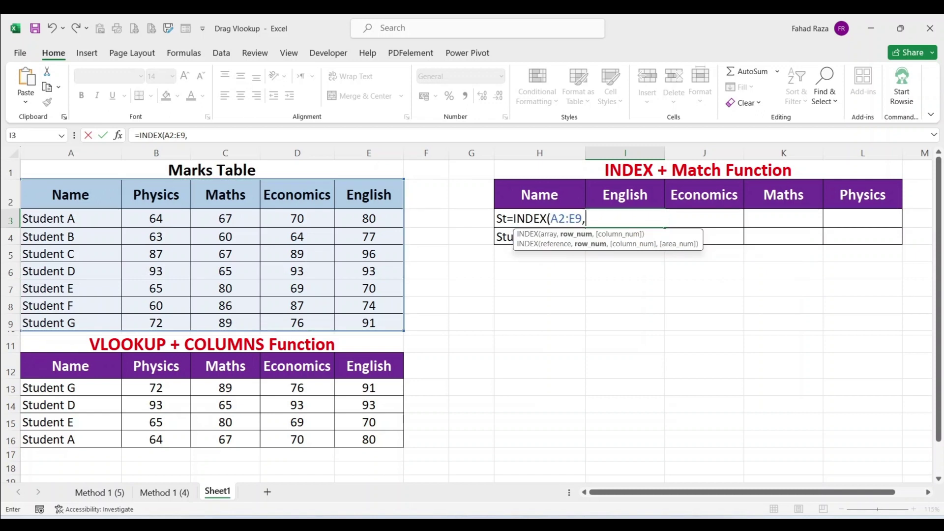
type("MAT")
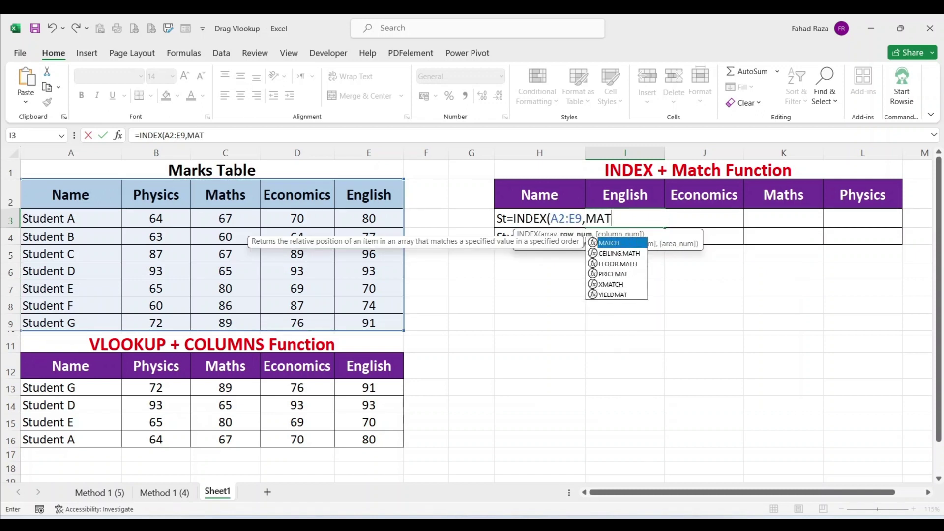
type("CH(")
left_click(539, 236)
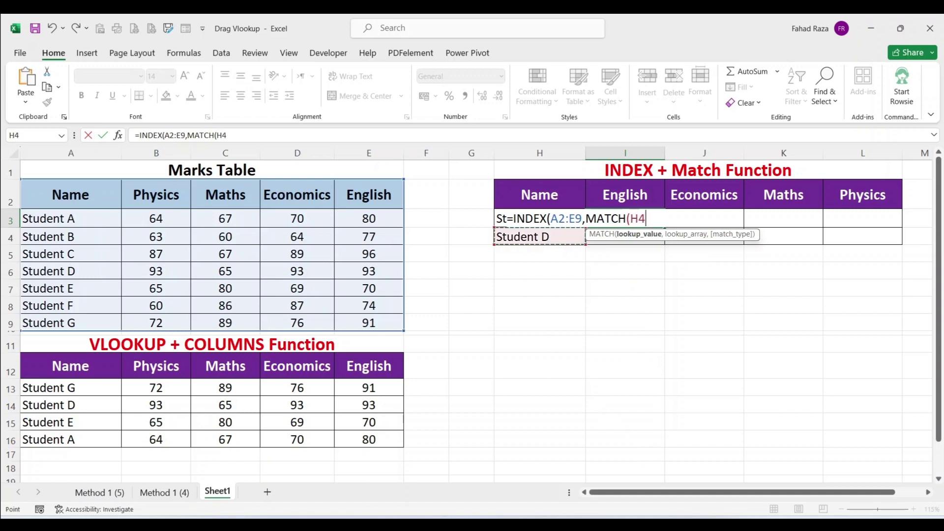
left_click(539, 219)
type(",")
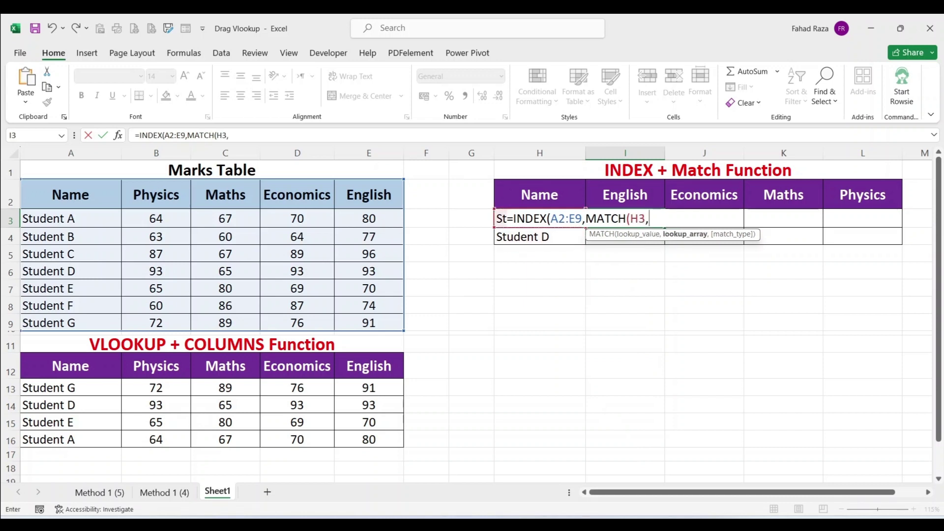
left_click(71, 195)
left_click_drag(71, 195, 71, 322)
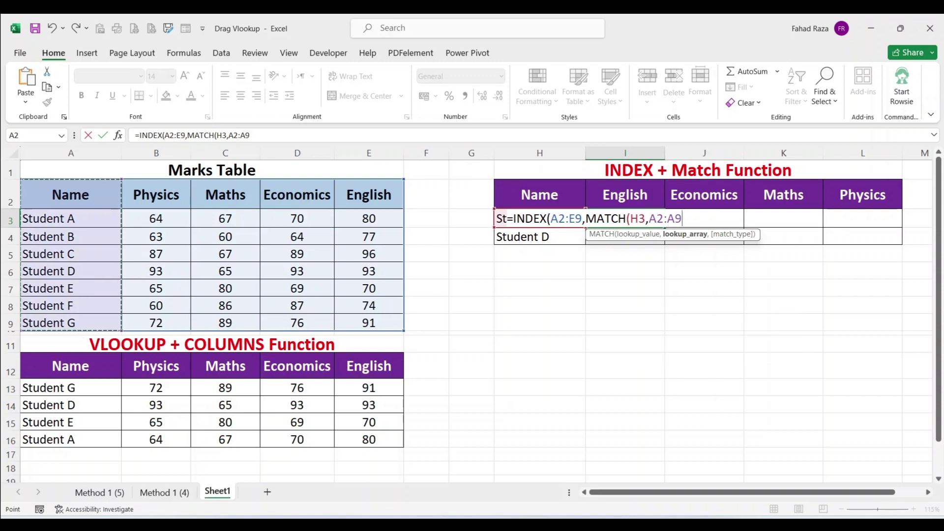
type(",0)")
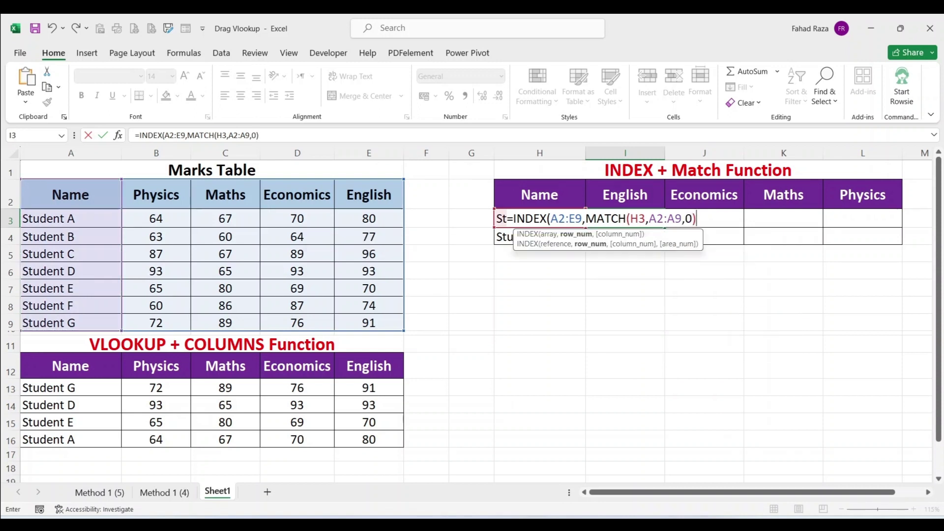
type(",MATCH")
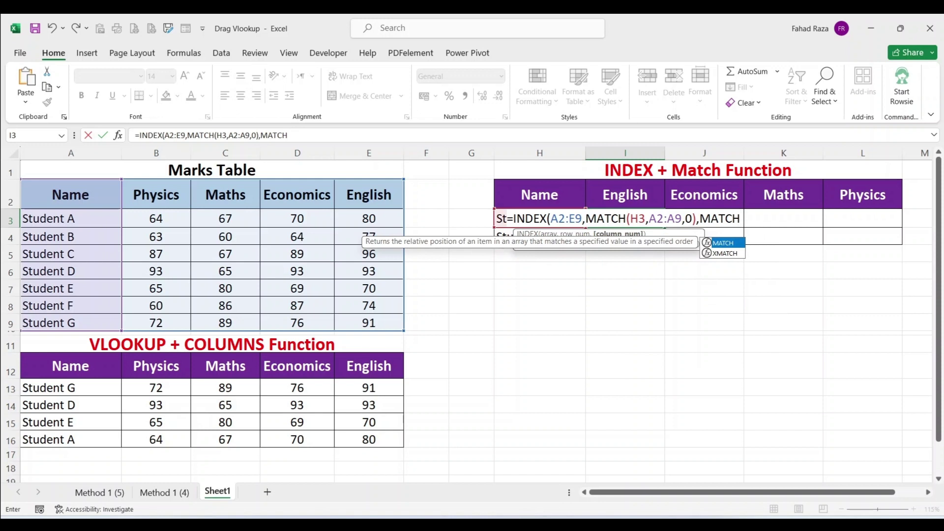
type("(")
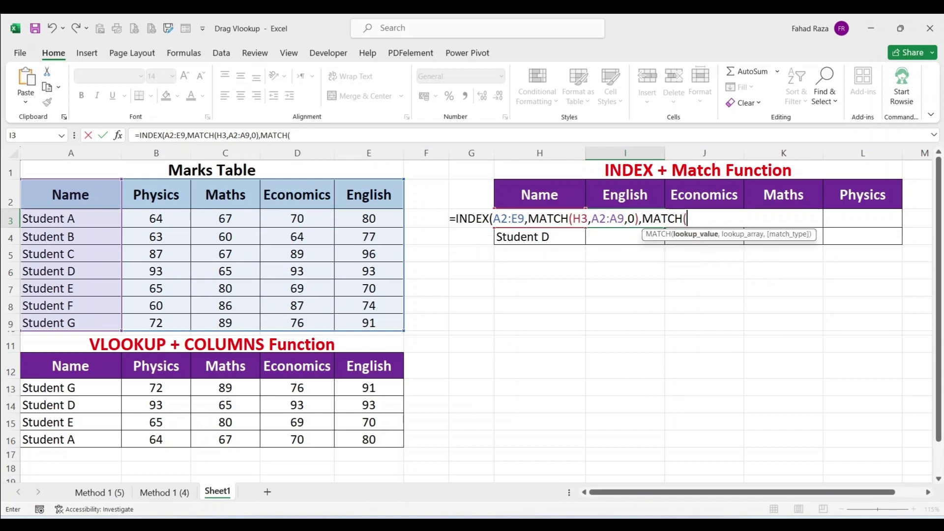
key("Up")
type(",")
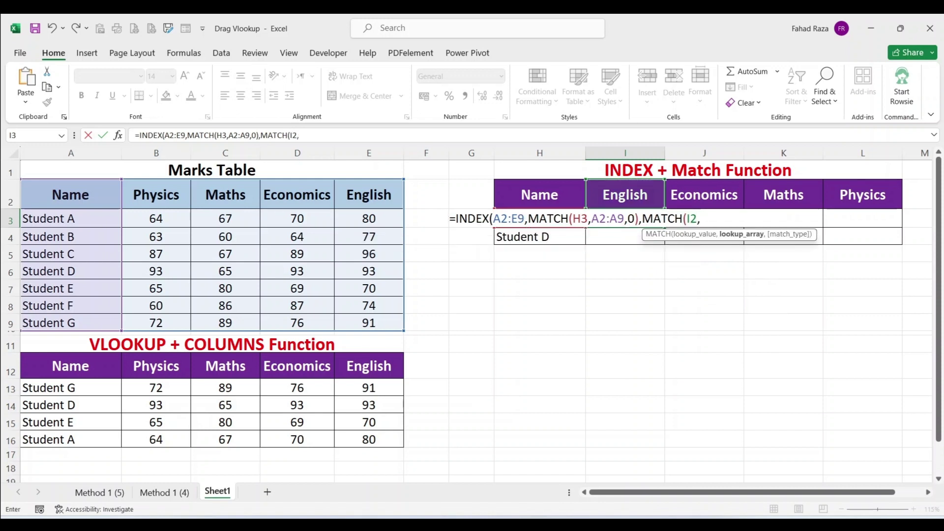
left_click_drag(69, 195, 369, 194)
type(",")
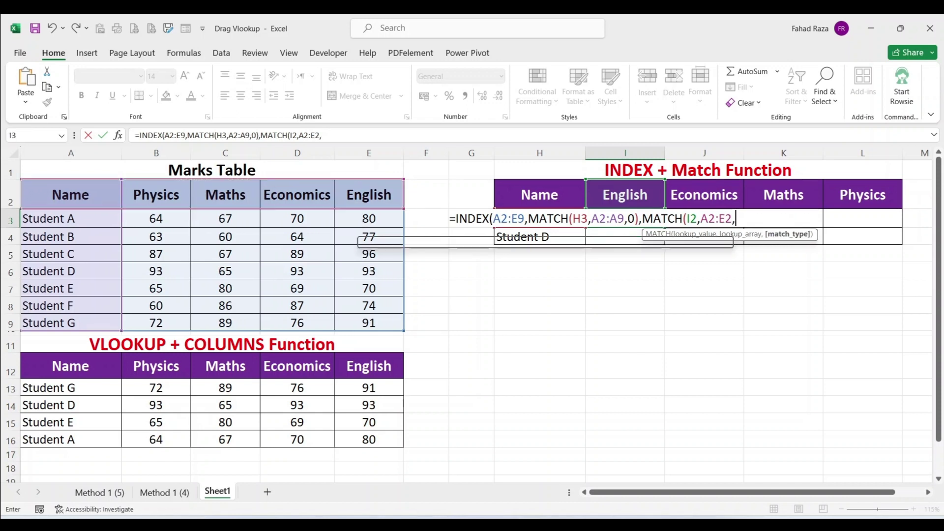
type("0))")
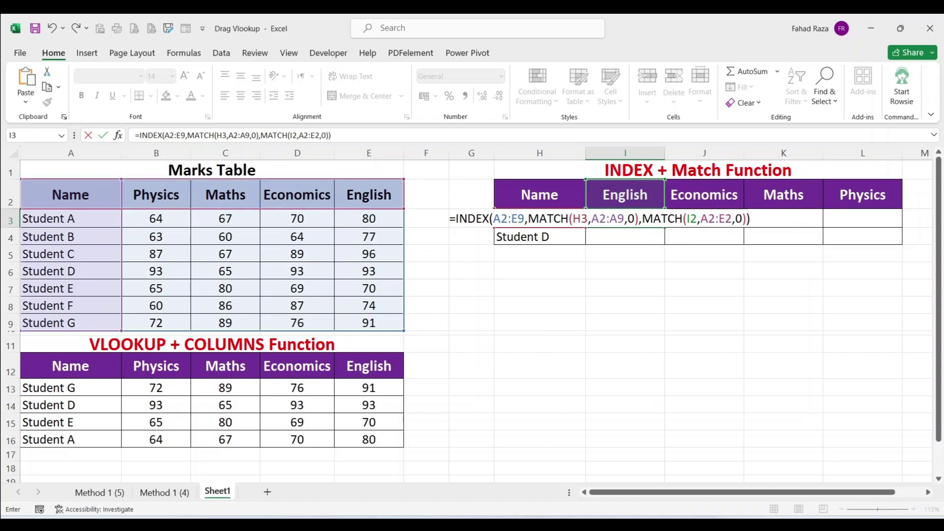
Lock the INDEX table range as $A$2:$E$9
left_click(493, 218)
key("F4")
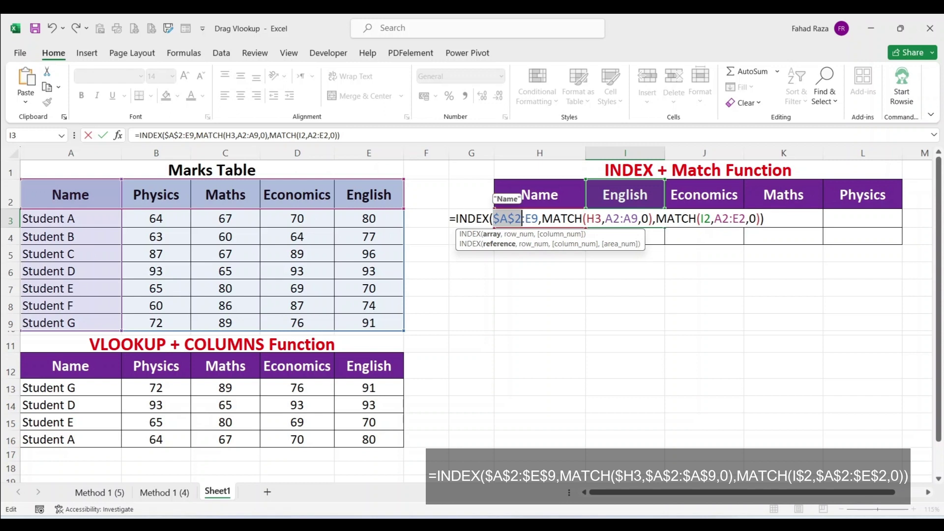
left_click(528, 219)
key("F4")
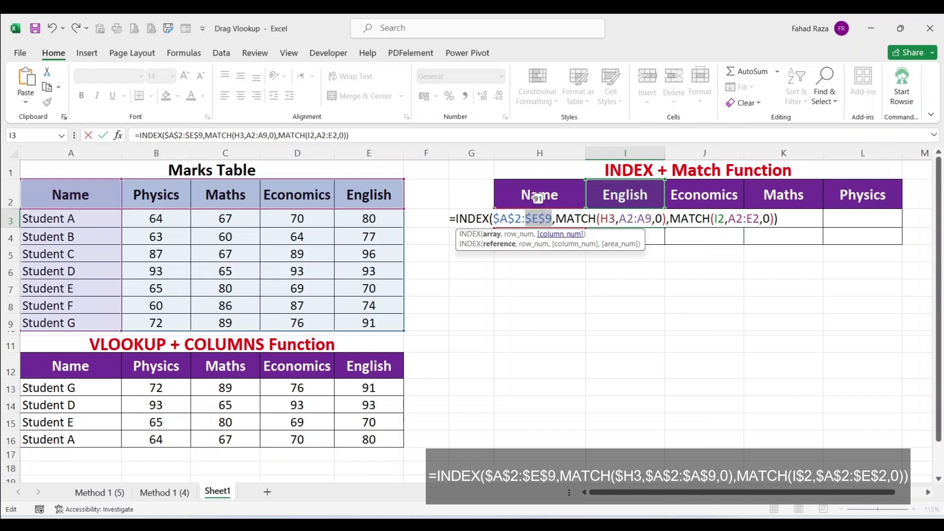
Anchor the row lookup as $H3 with the name range $A$2:$A$9
left_click(606, 218)
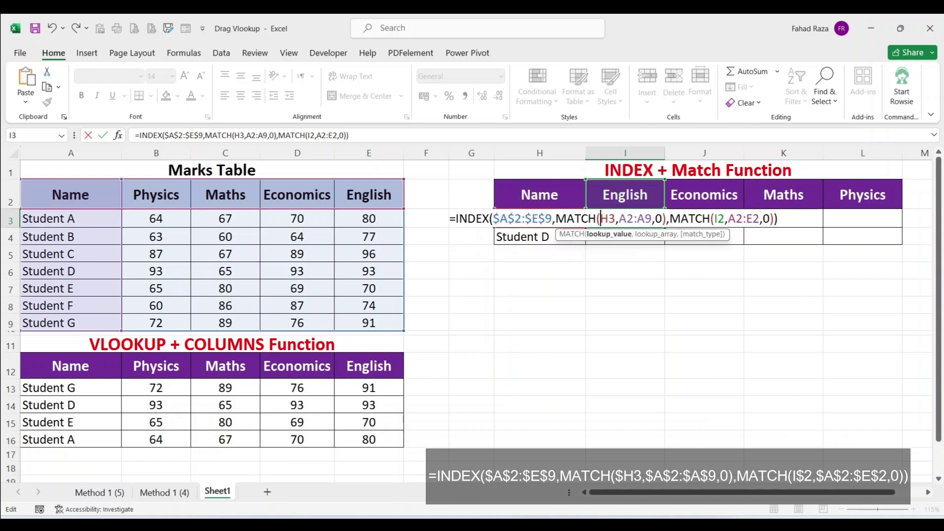
type("$")
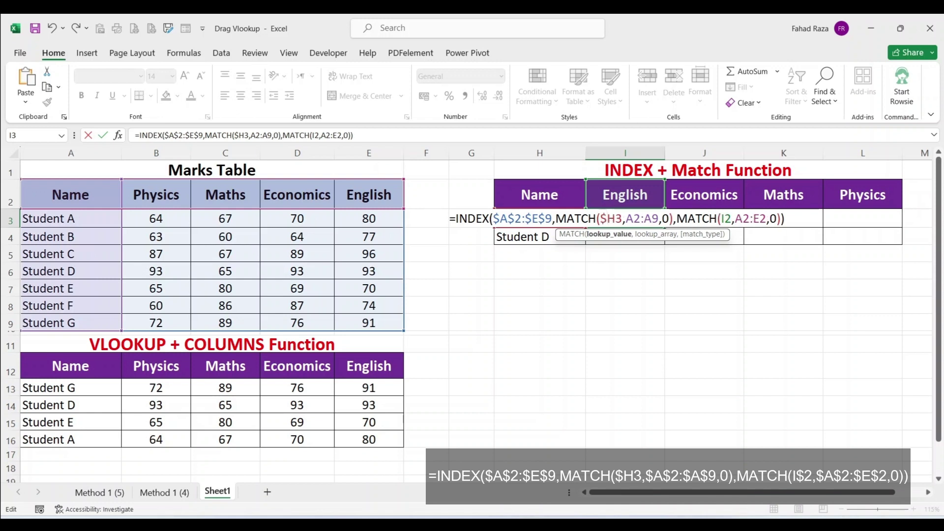
left_click(633, 218)
key("F4")
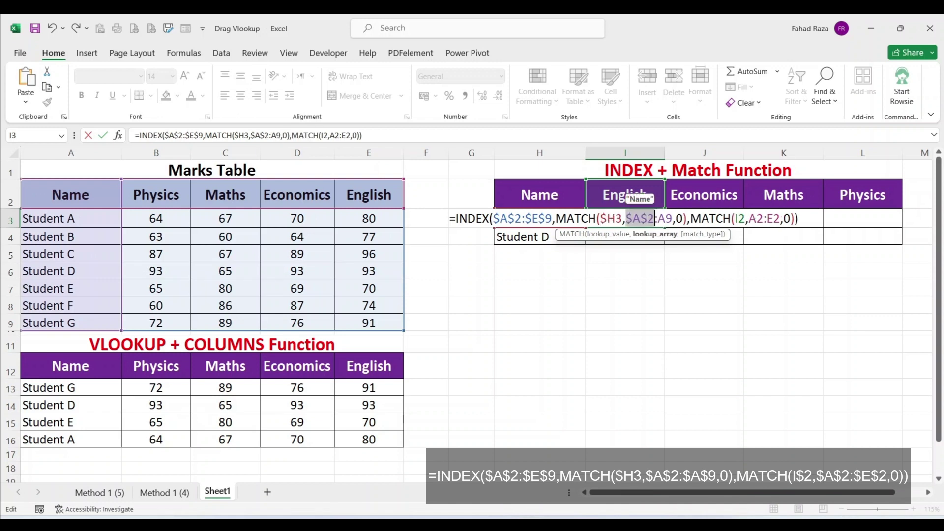
left_click(664, 218)
key("F4")
Anchor the column lookup as I$2 and $A$2:$E$2, then enter the formula, showing 77
left_click(707, 219)
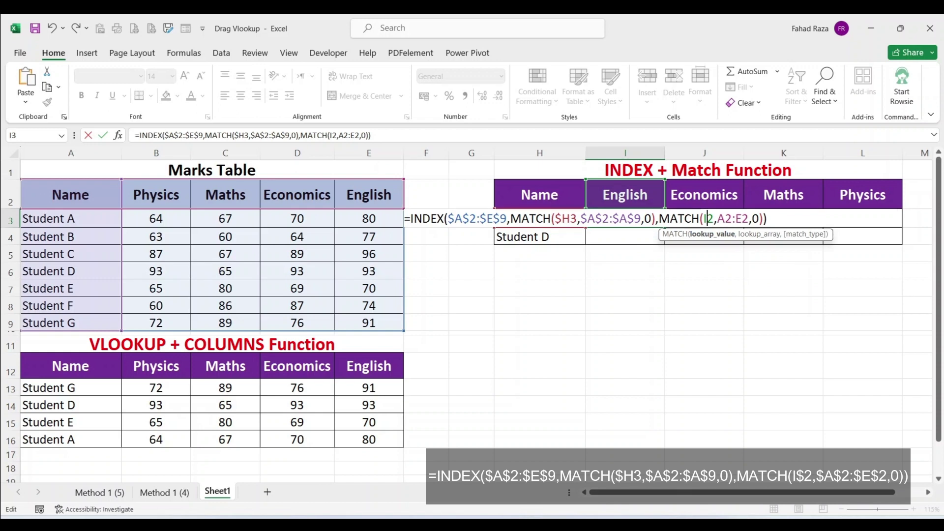
type("$")
key("F4")
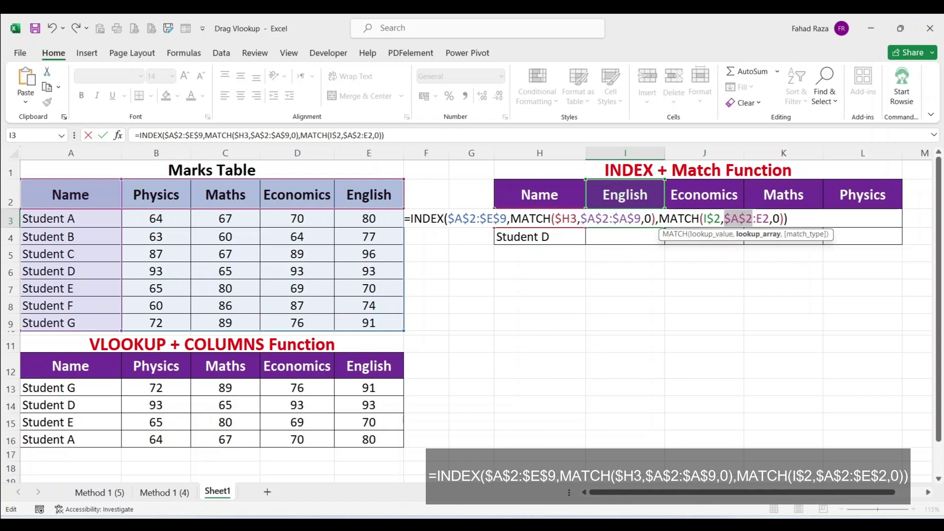
key("F4")
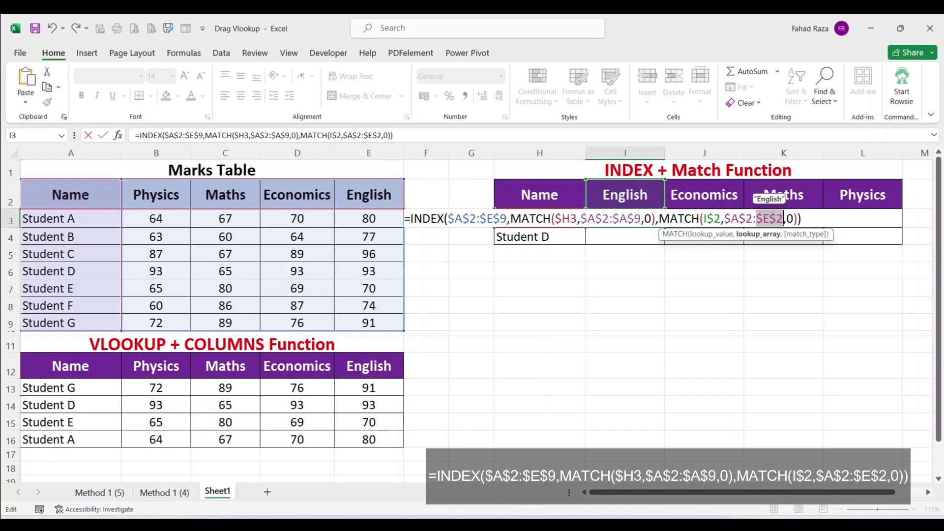
key("Return")
Fill the INDEX+MATCH formula from I3 to L3 and down to row 4, then set D6 to 64
key("Up")
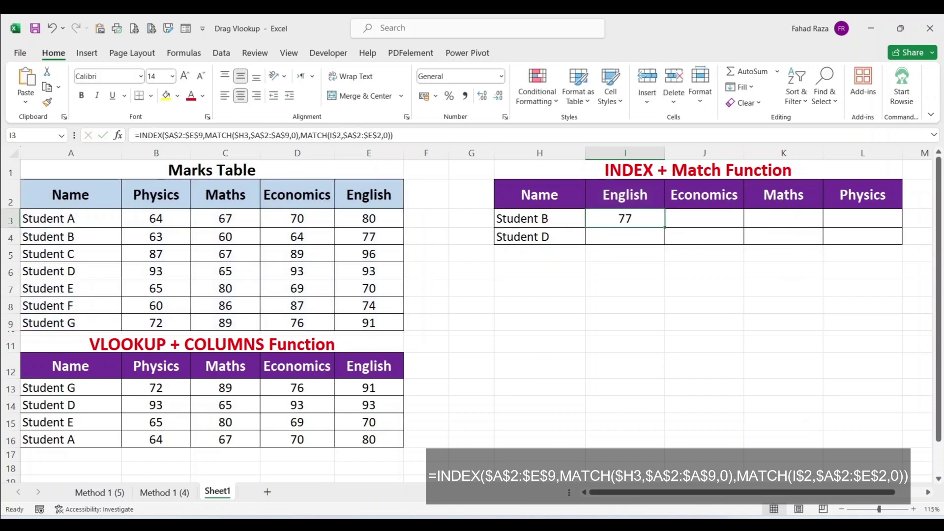
left_click_drag(664, 228, 902, 227)
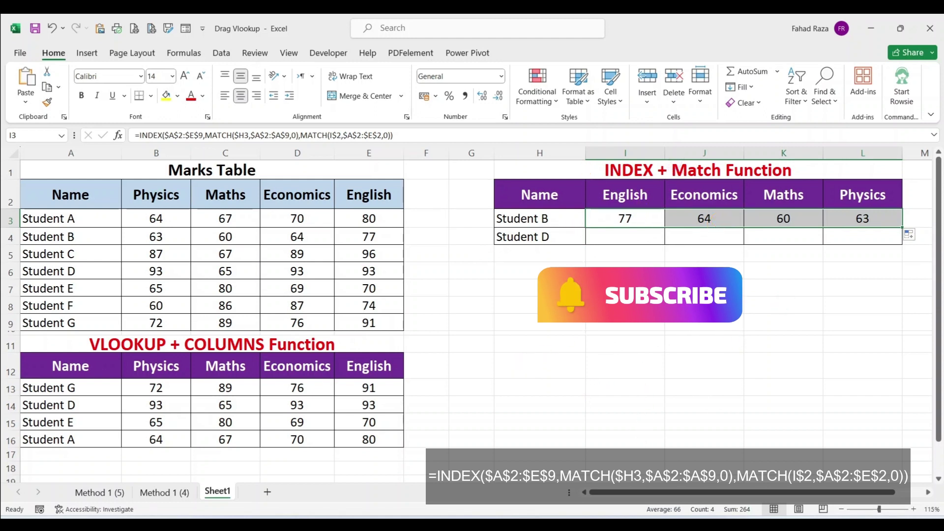
left_click_drag(901, 228, 901, 245)
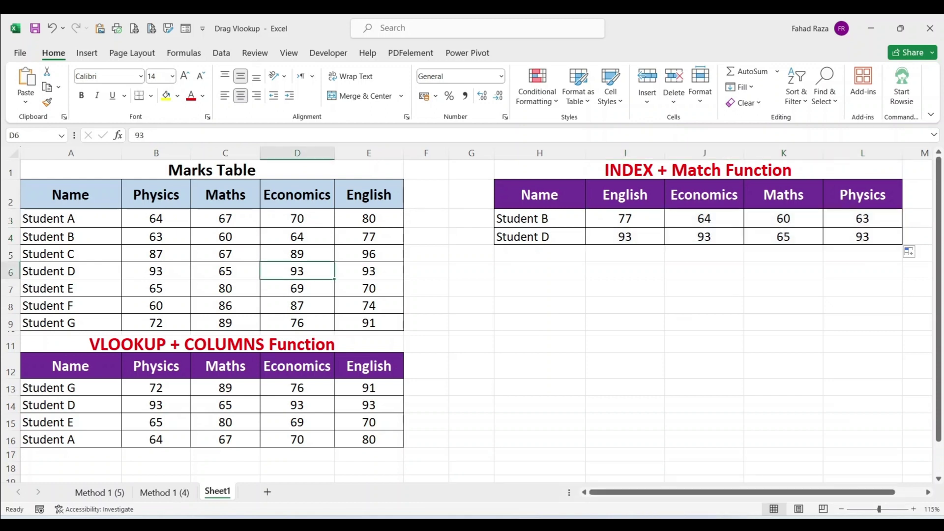
left_click(298, 271)
type("64")
key("Return")
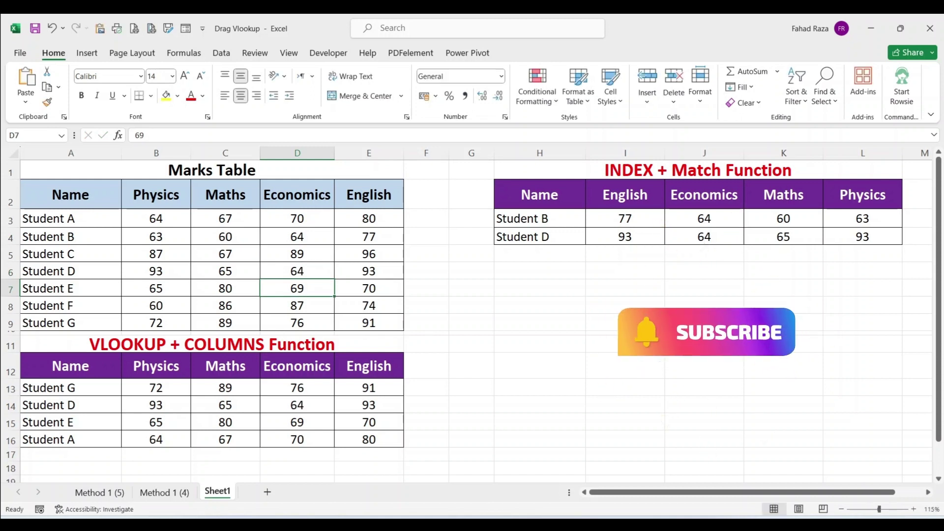